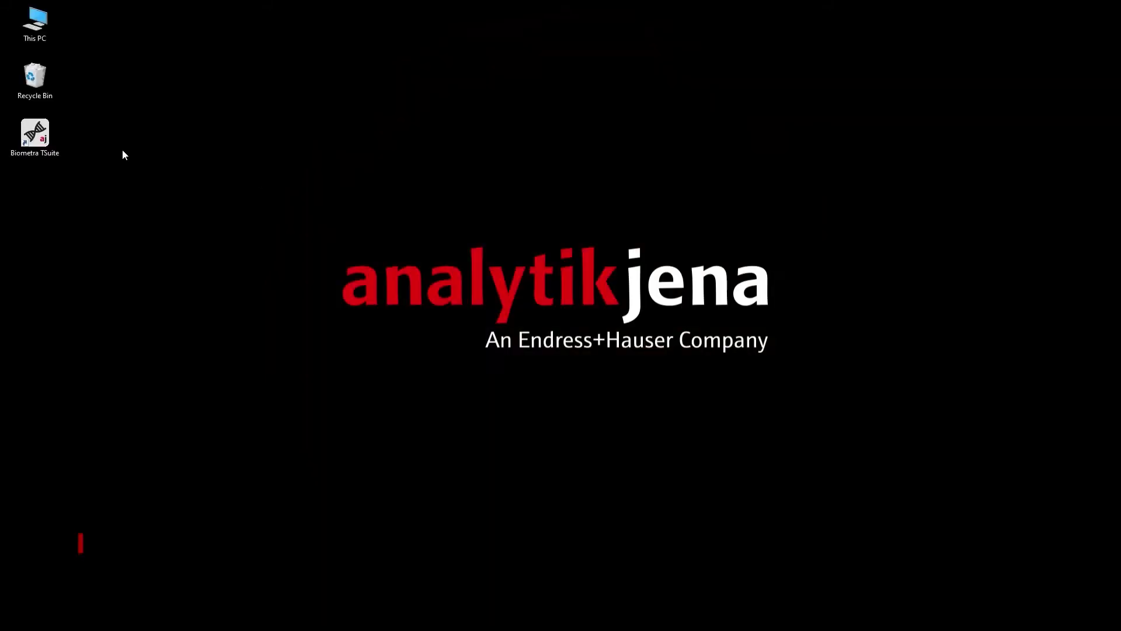
Launch TSuite, enable Network and Serial Interface communication in Settings, and save.
{"action": "double_click", "coordinate": [42, 138]}
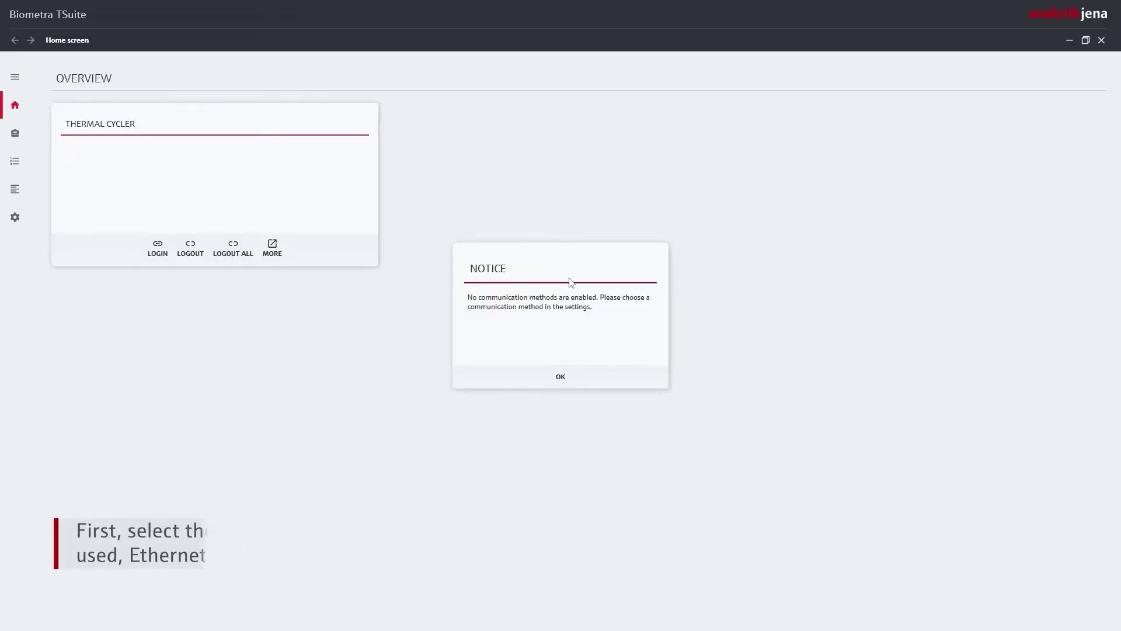
{"action": "left_click", "coordinate": [561, 377]}
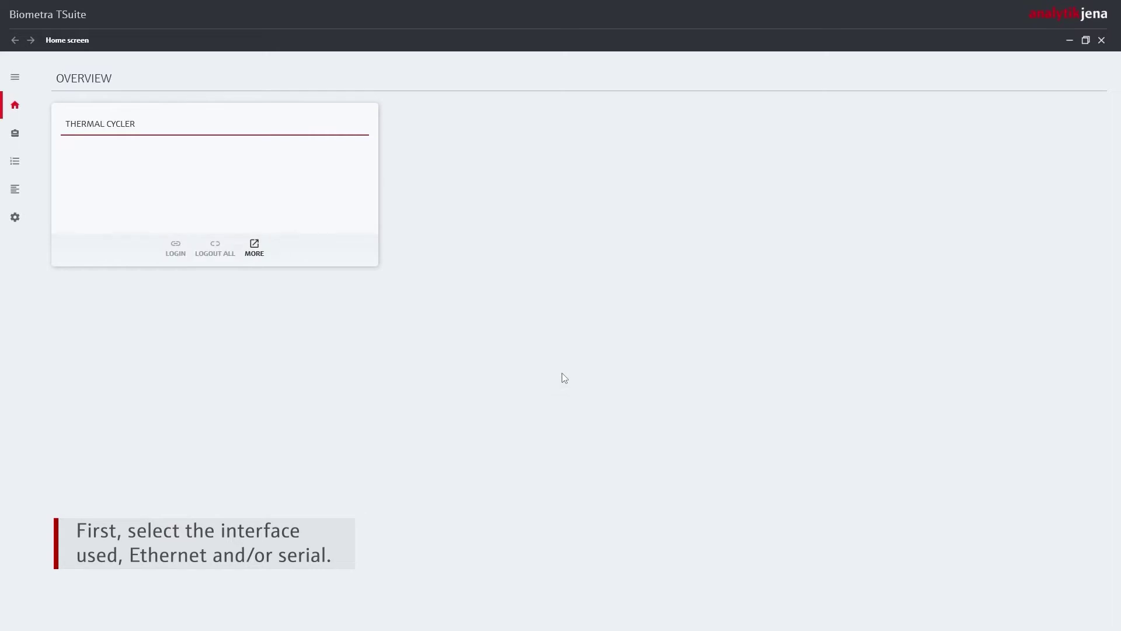
{"action": "left_click", "coordinate": [15, 79]}
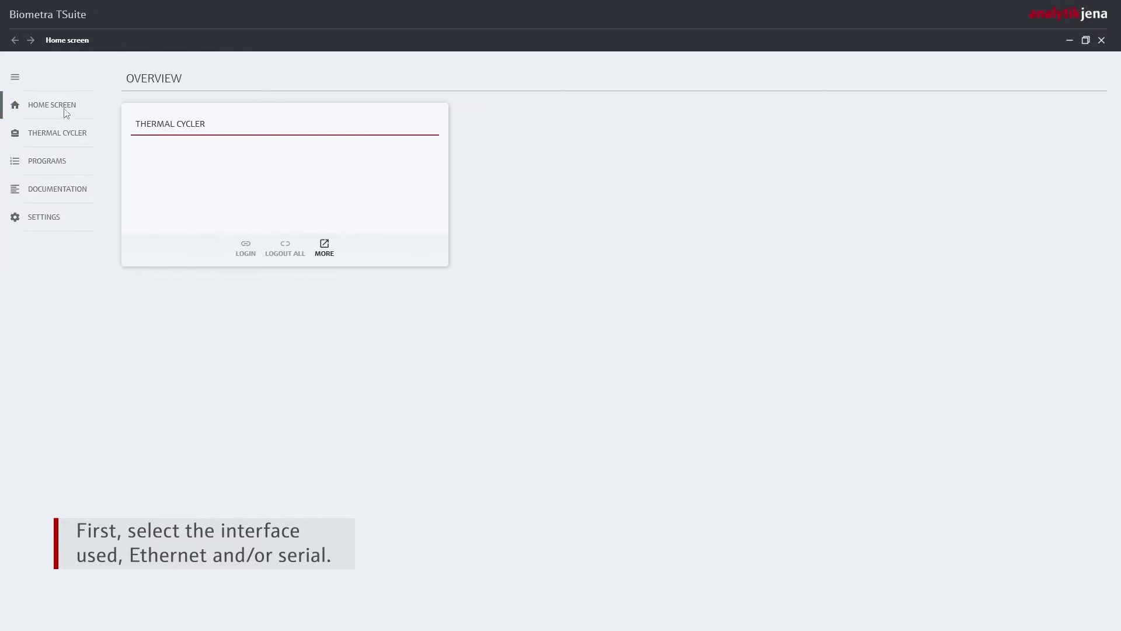
{"action": "left_click", "coordinate": [56, 219]}
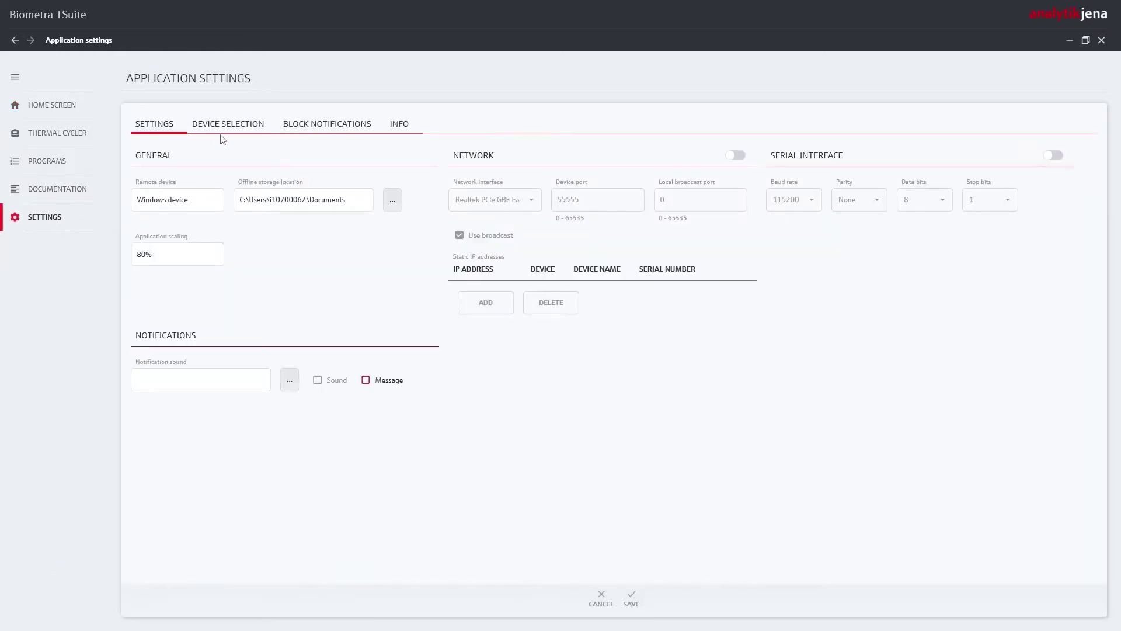
{"action": "left_click", "coordinate": [737, 156]}
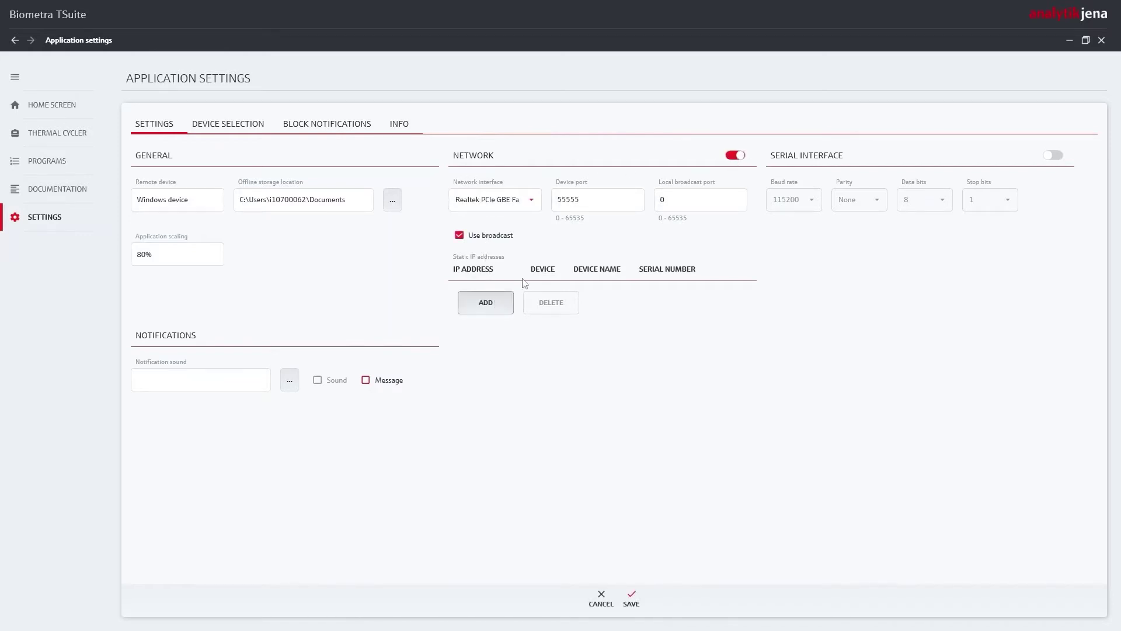
{"action": "left_click", "coordinate": [1054, 156]}
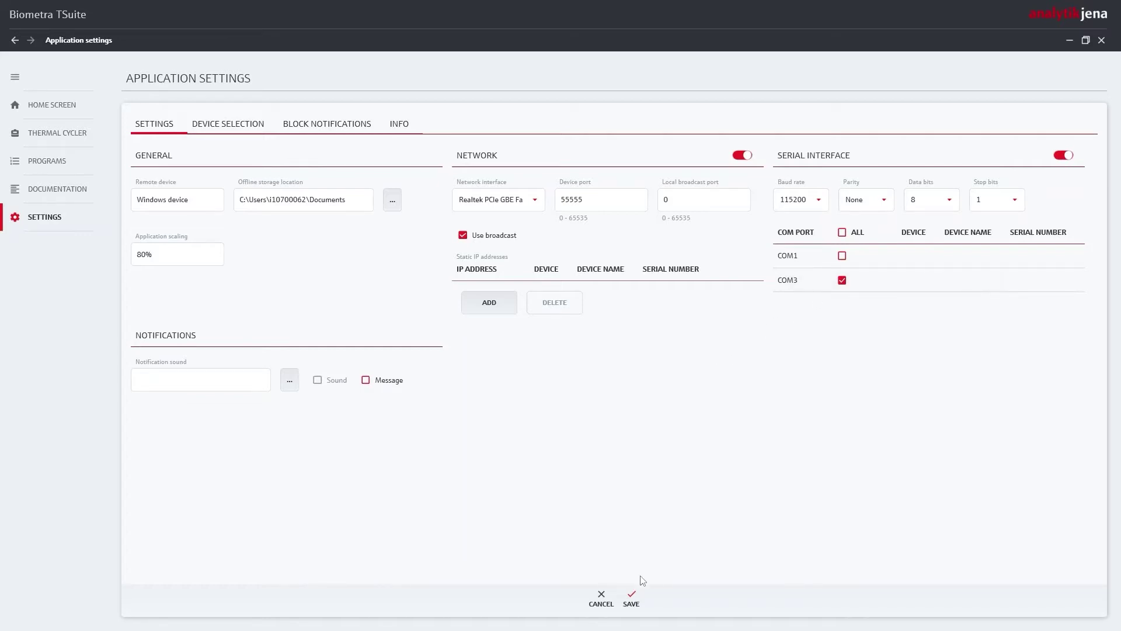
{"action": "left_click", "coordinate": [632, 599]}
Return to the Home Screen and wait for the Thermal Cycler card to list detected devices.
{"action": "left_click", "coordinate": [41, 106]}
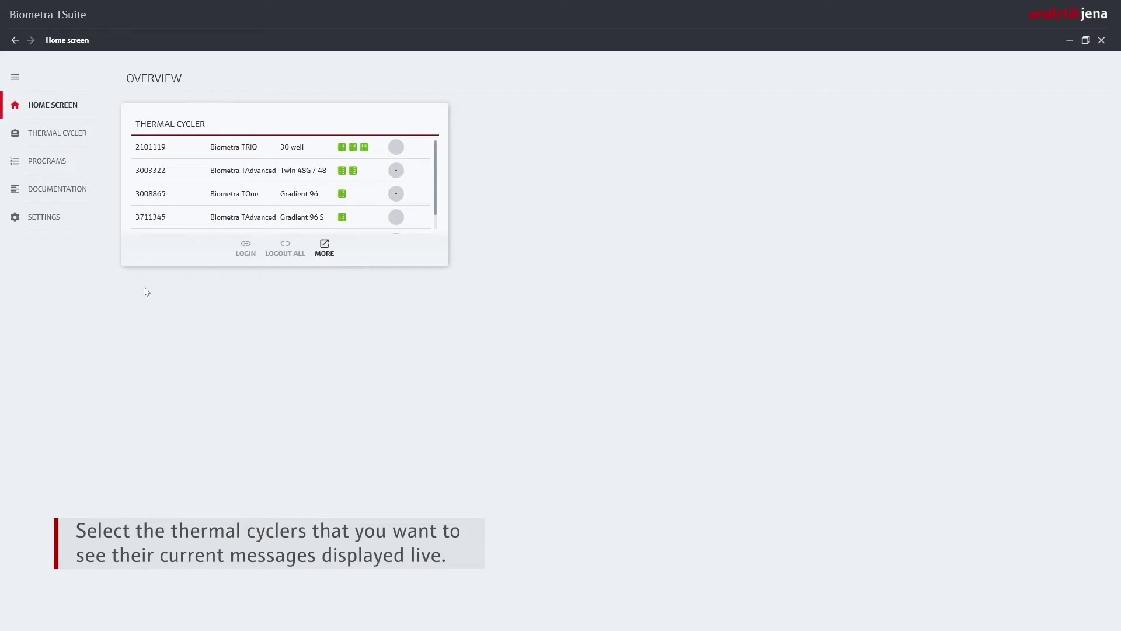
Enable block notifications for 3711345, TRobot II and the third TRIO block, then return home.
{"action": "left_click", "coordinate": [66, 221]}
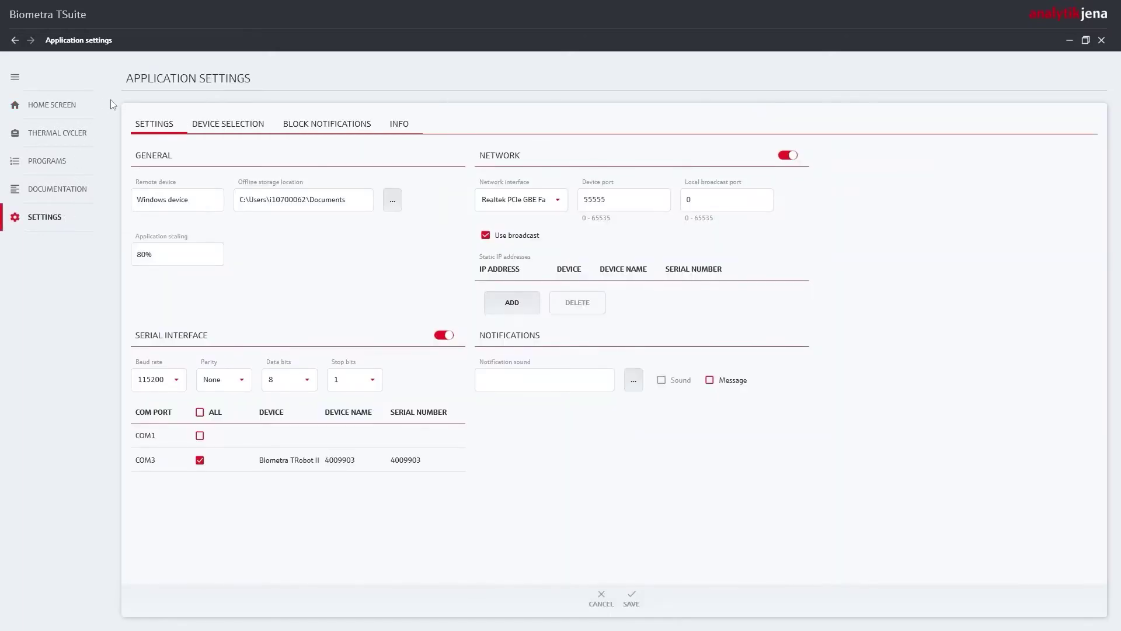
{"action": "left_click", "coordinate": [309, 125]}
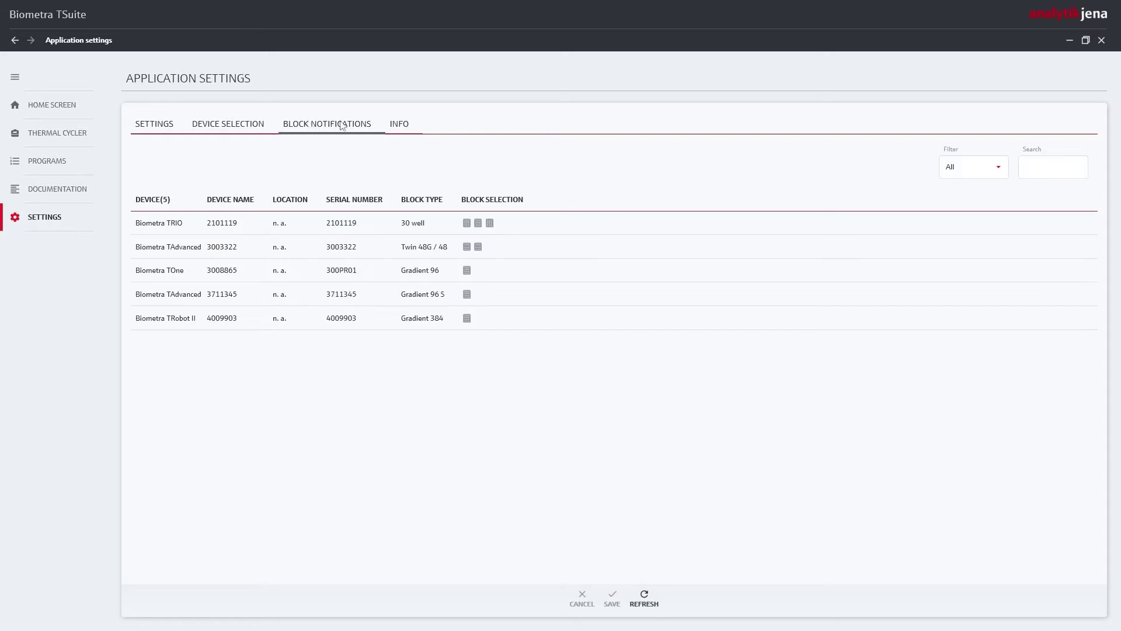
{"action": "left_click", "coordinate": [466, 294]}
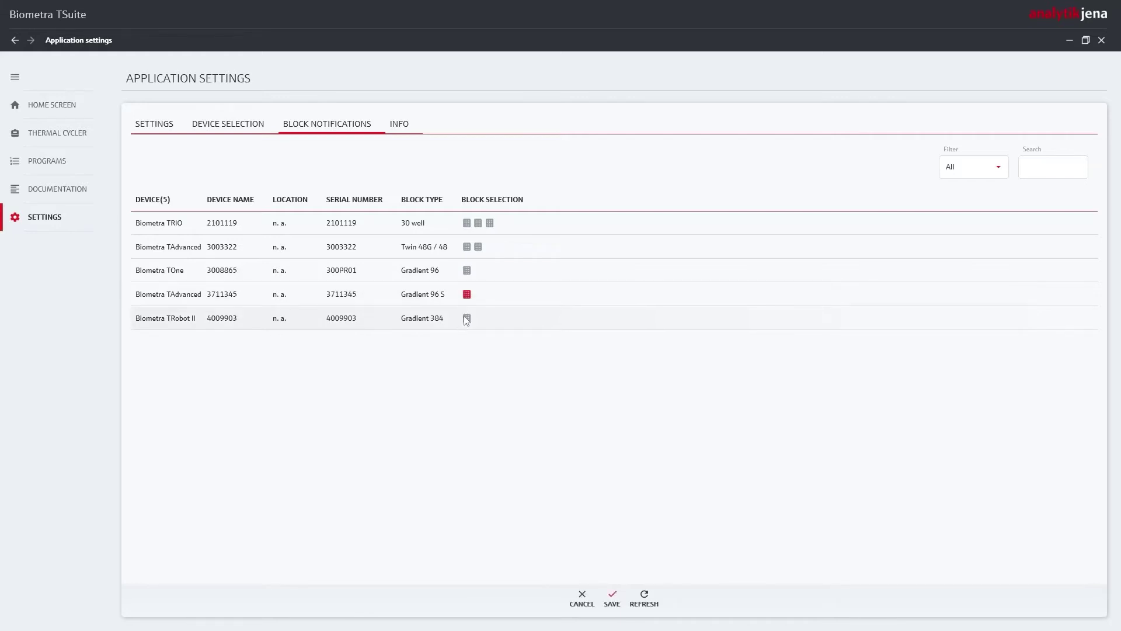
{"action": "left_click", "coordinate": [466, 317]}
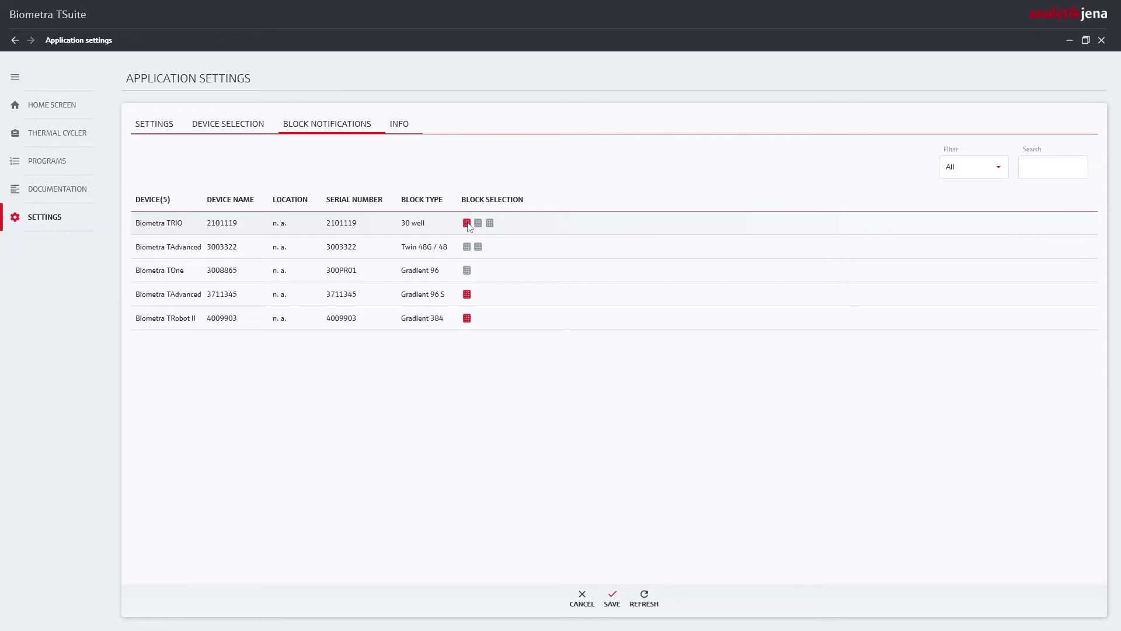
{"action": "left_click", "coordinate": [490, 223]}
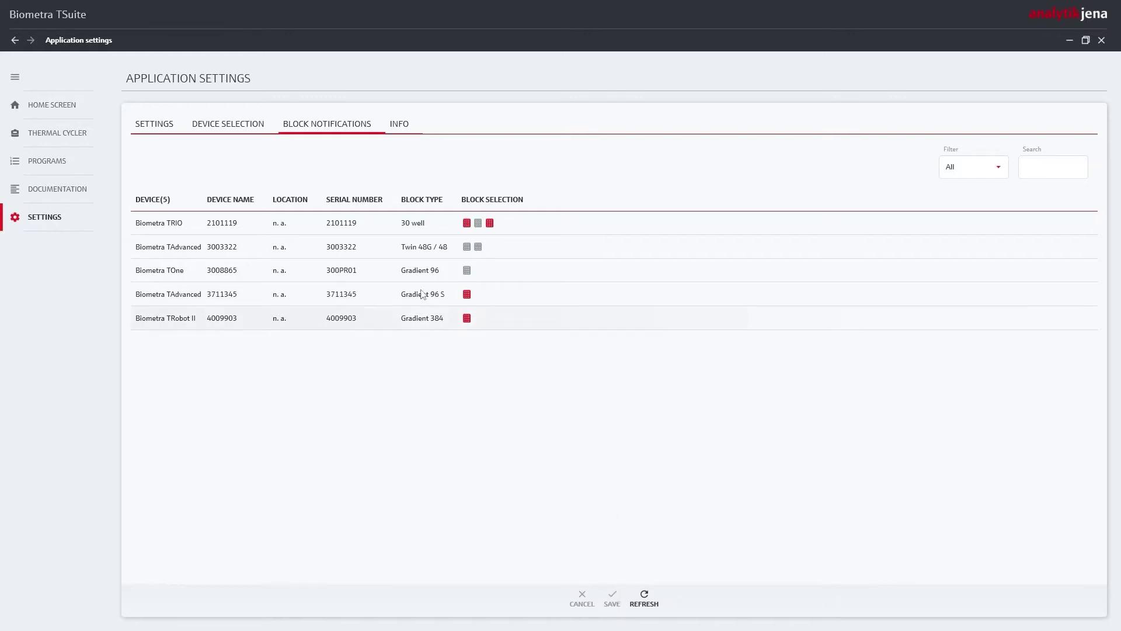
{"action": "left_click", "coordinate": [53, 107]}
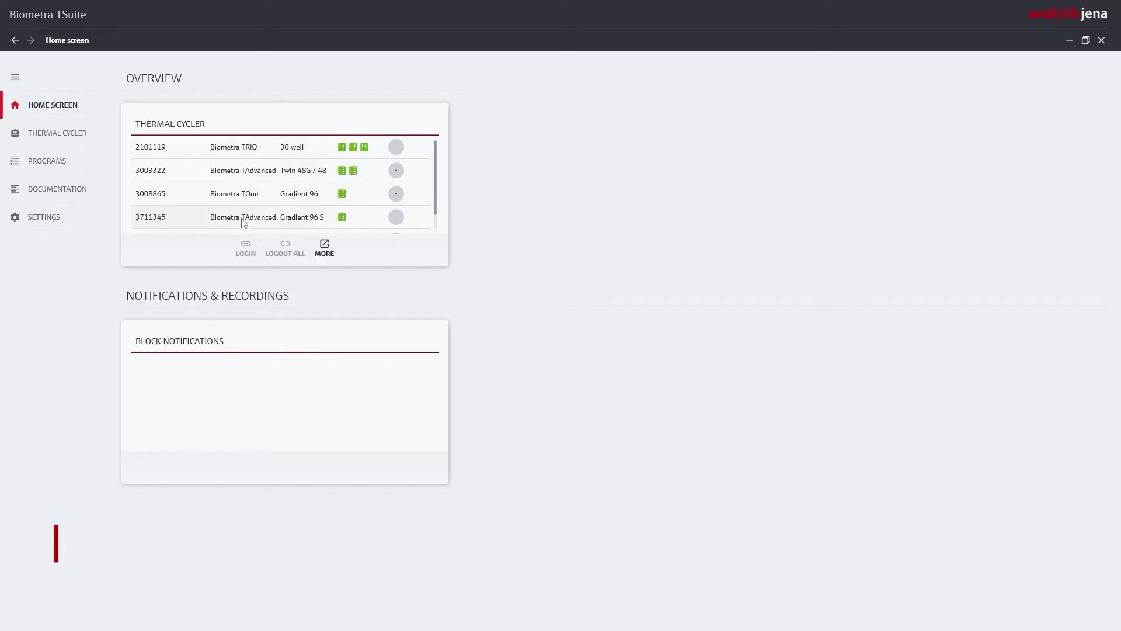
Log in to cycler 3711345 as Admin with the account password and scroll its Programs card.
{"action": "left_click", "coordinate": [244, 221]}
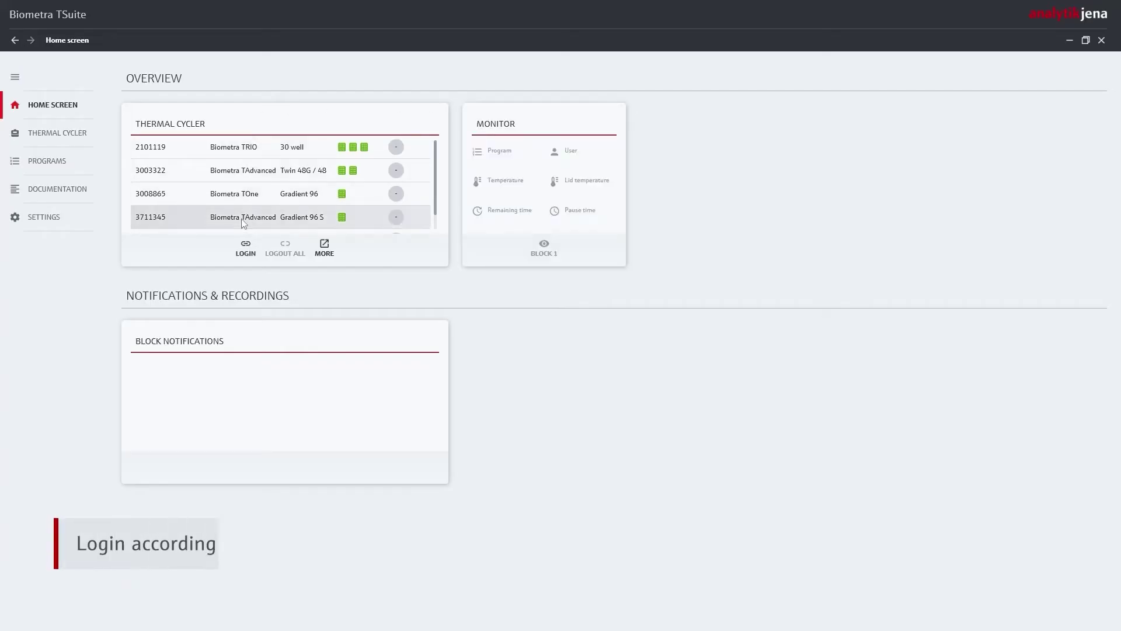
{"action": "left_click", "coordinate": [246, 252]}
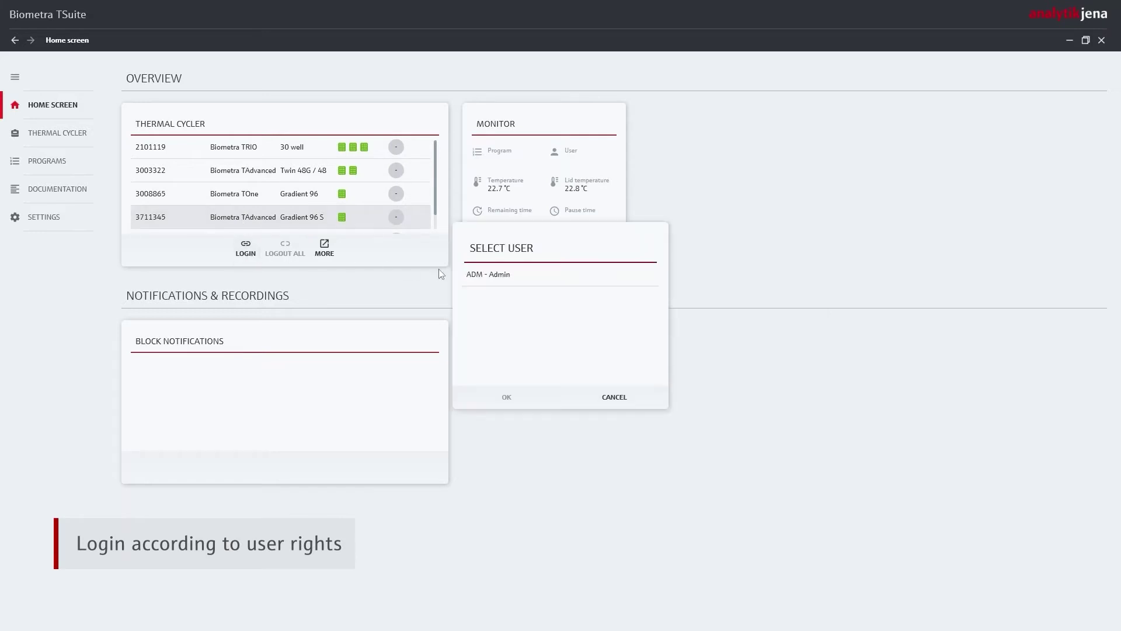
{"action": "left_click", "coordinate": [521, 276]}
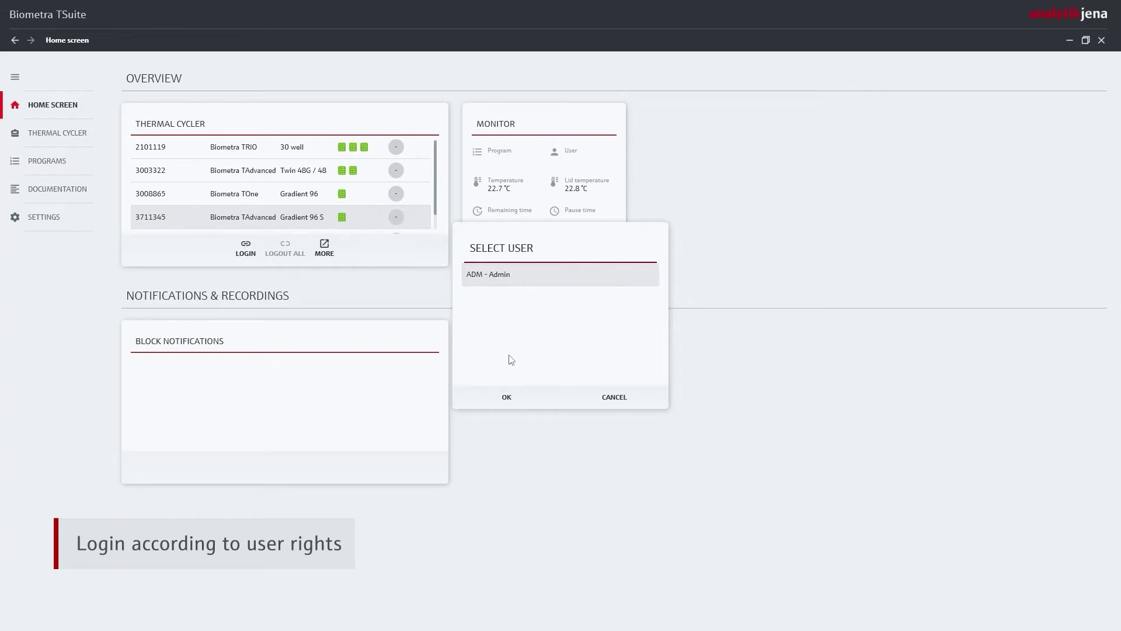
{"action": "left_click", "coordinate": [510, 397]}
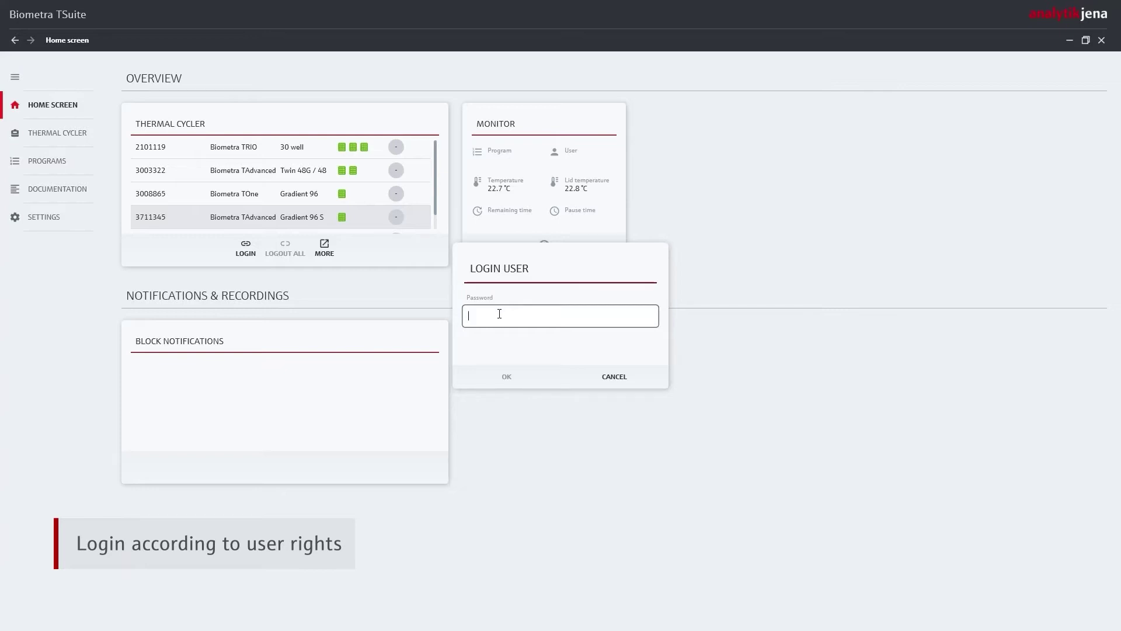
{"action": "type", "text": "*"}
{"action": "left_click", "coordinate": [501, 376]}
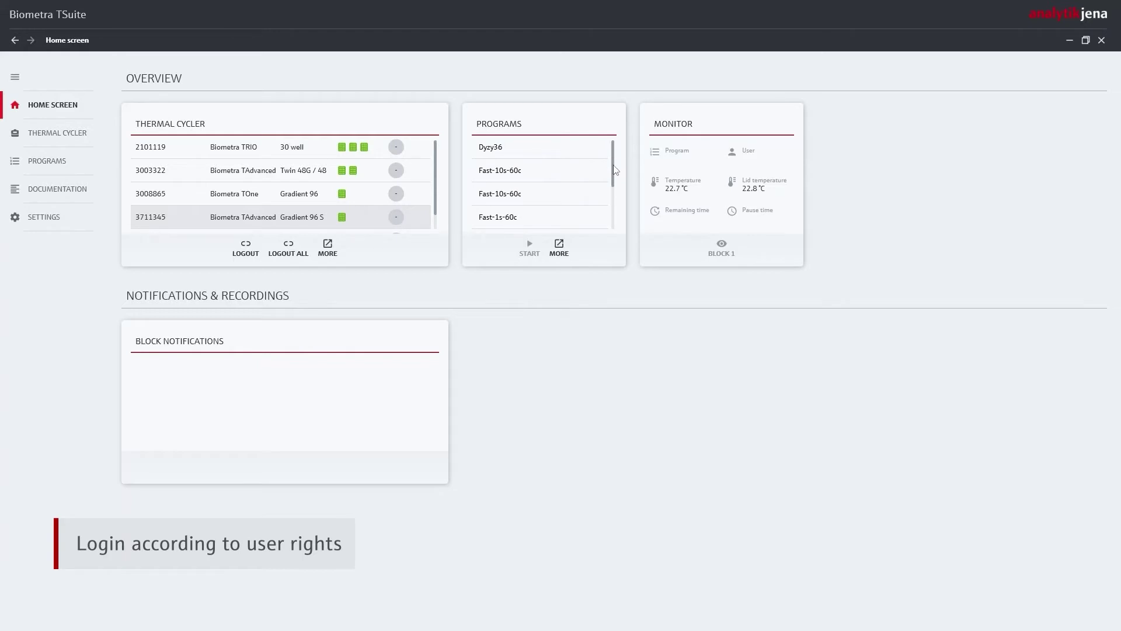
{"action": "left_click_drag", "start_coordinate": [612, 168], "coordinate": [610, 221]}
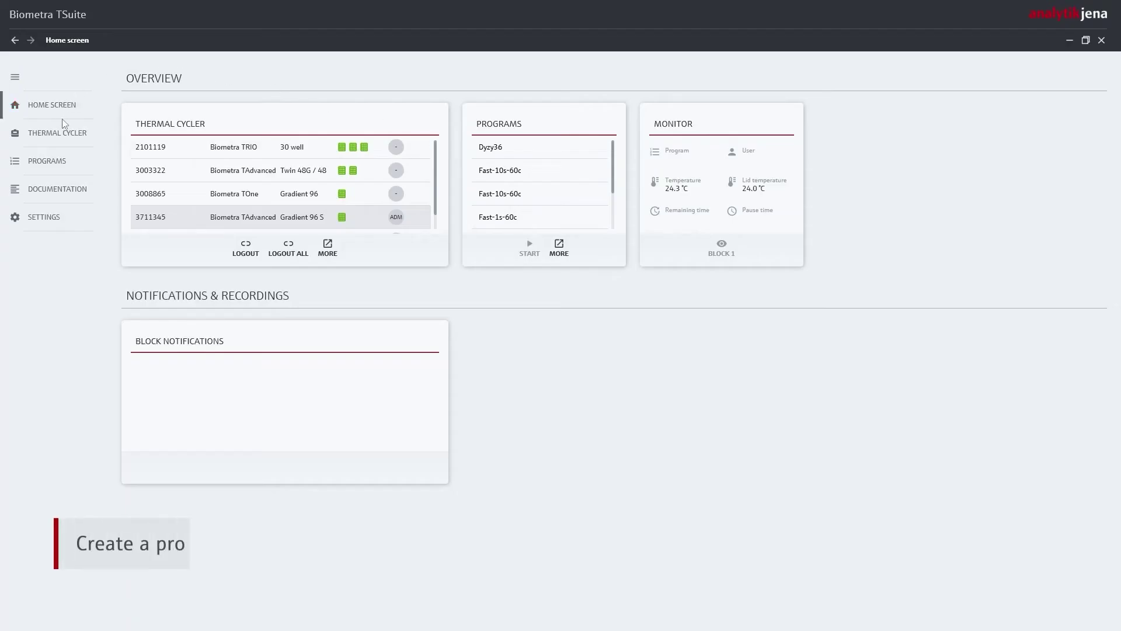
Create a new program on cycler 3711345 from the Three-step template.
{"action": "left_click", "coordinate": [49, 162]}
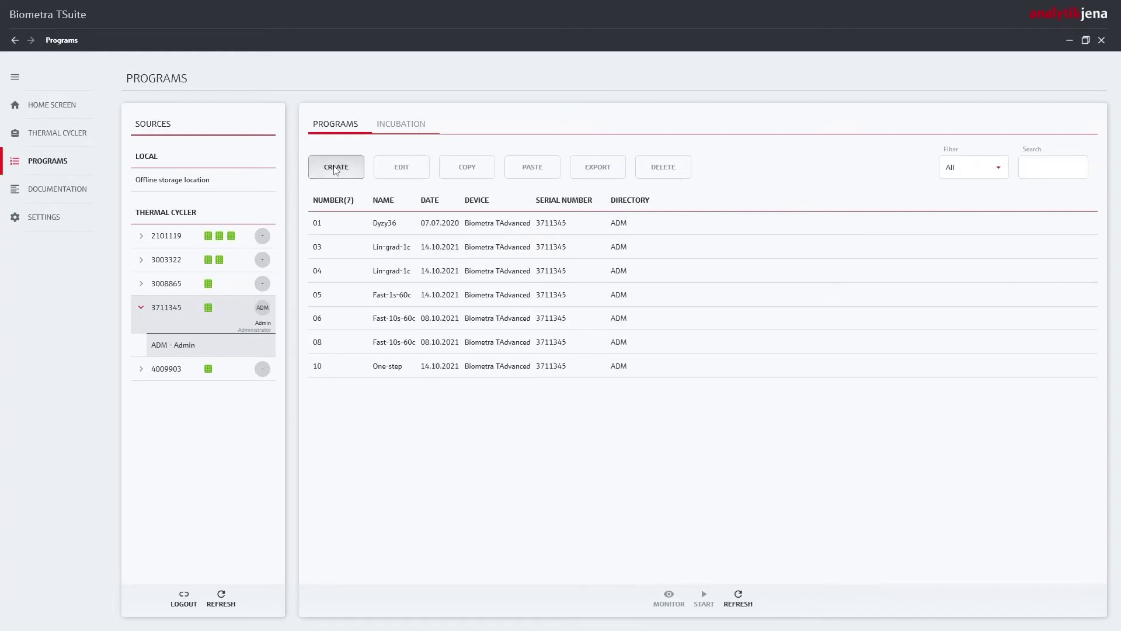
{"action": "left_click", "coordinate": [336, 168]}
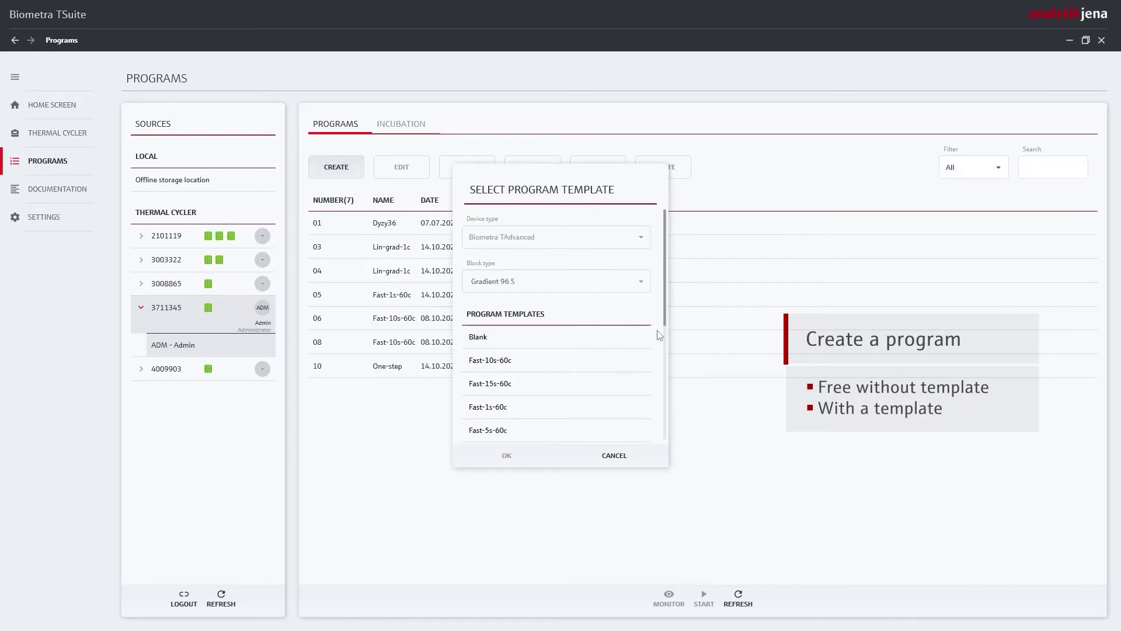
{"action": "scroll", "coordinate": [662, 335], "scroll_direction": "down", "scroll_amount": 3}
{"action": "scroll", "coordinate": [662, 335], "scroll_direction": "down", "scroll_amount": 3}
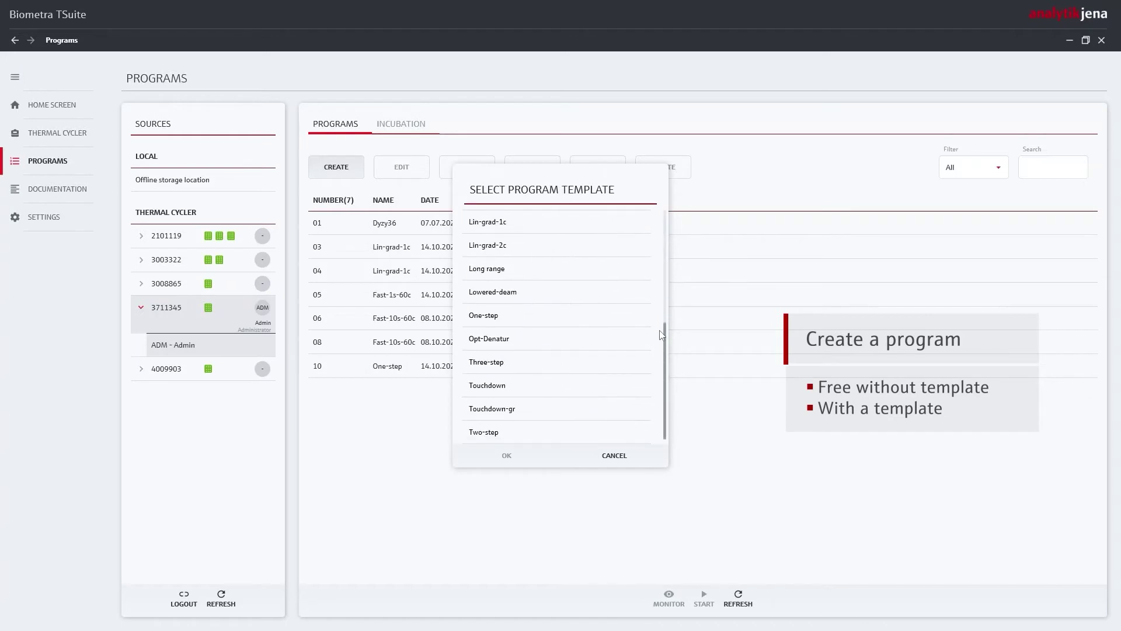
{"action": "left_click", "coordinate": [597, 365]}
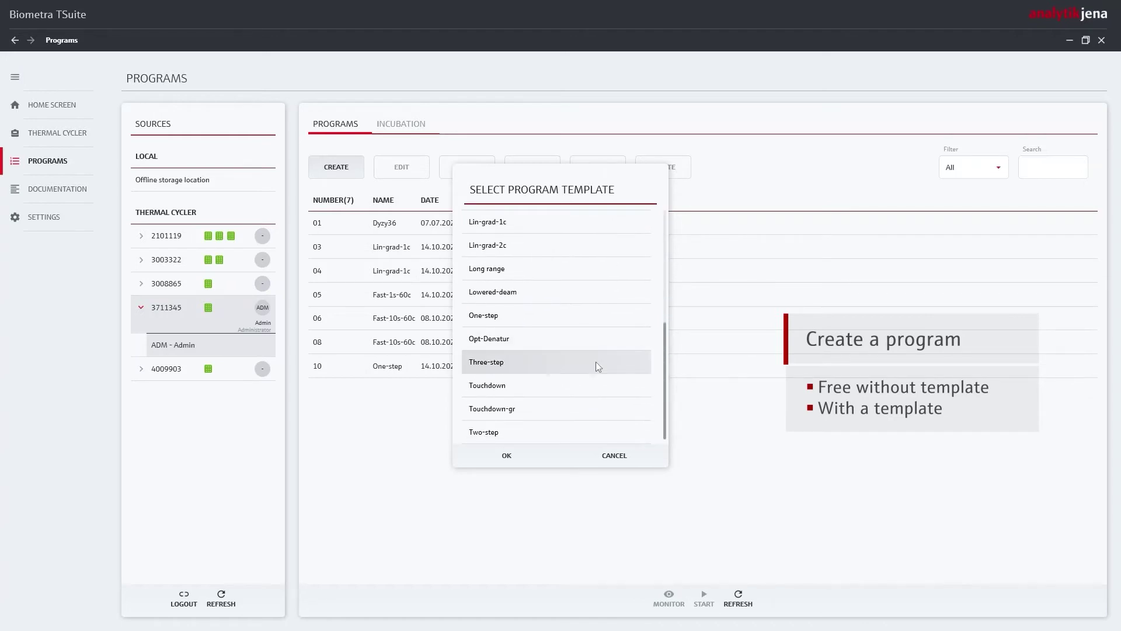
{"action": "left_click", "coordinate": [511, 458]}
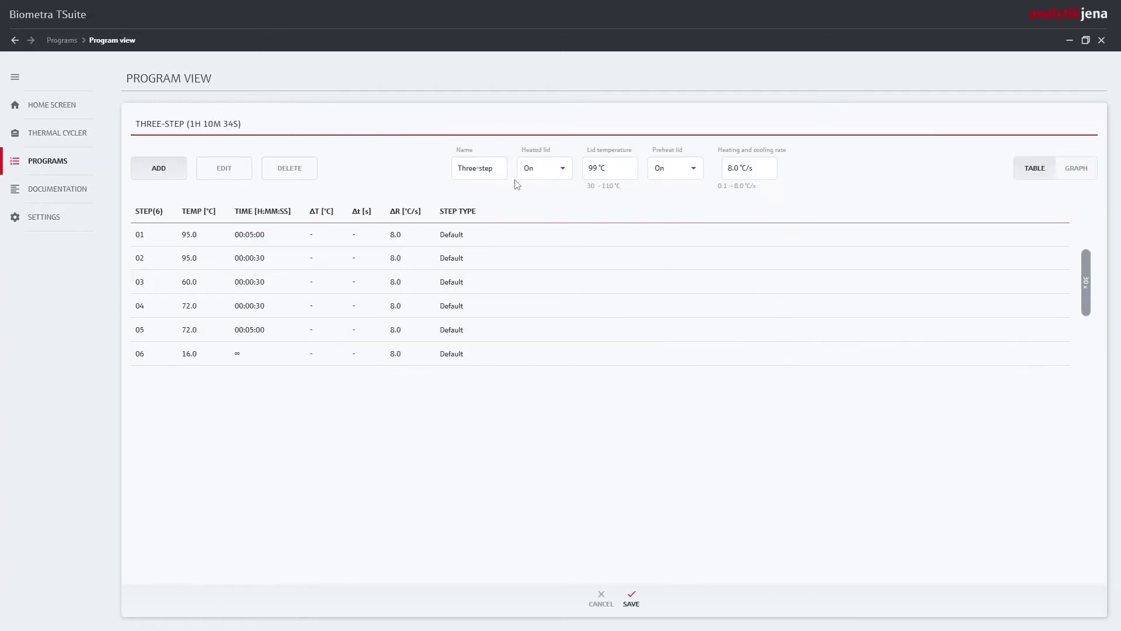
Rename the program from Three-step to Program LB1.
{"action": "left_click", "coordinate": [496, 169]}
{"action": "left_click_drag", "start_coordinate": [495, 169], "coordinate": [430, 174]}
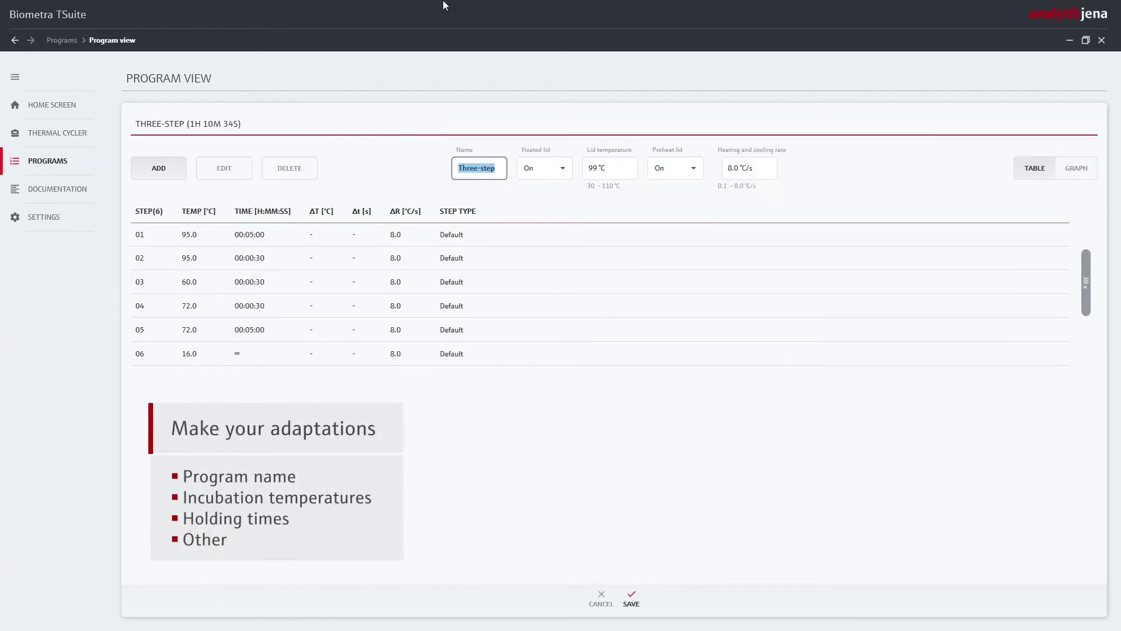
{"action": "type", "text": "Program LB1"}
Set step 2 to 94.0 °C held for 00:00:20, then select step 03.
{"action": "left_click", "coordinate": [173, 264]}
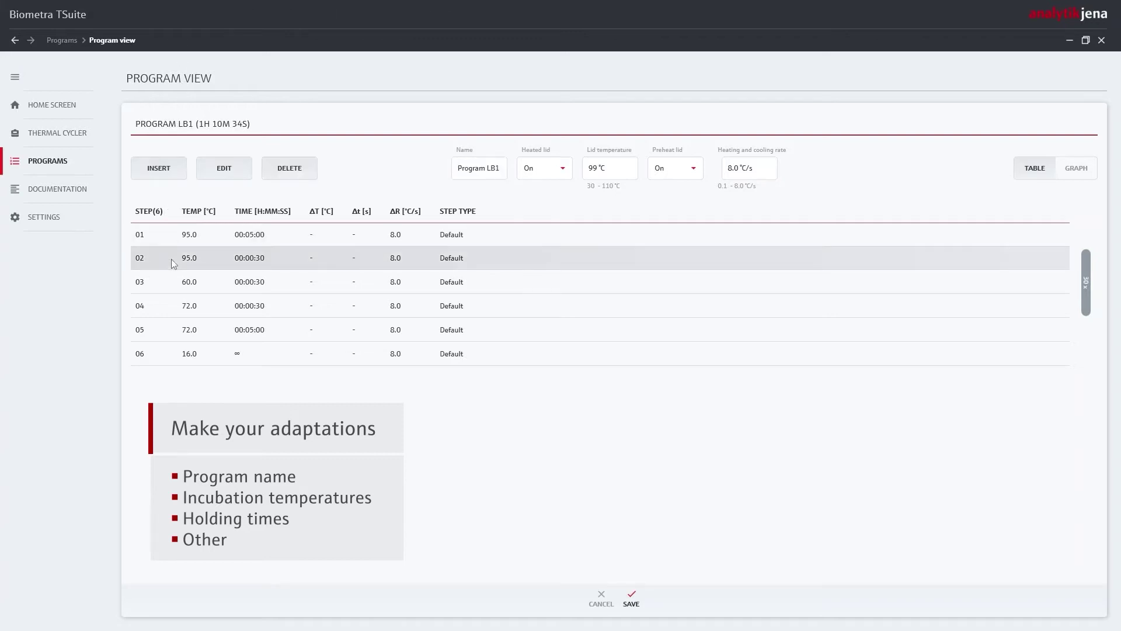
{"action": "left_click", "coordinate": [223, 173]}
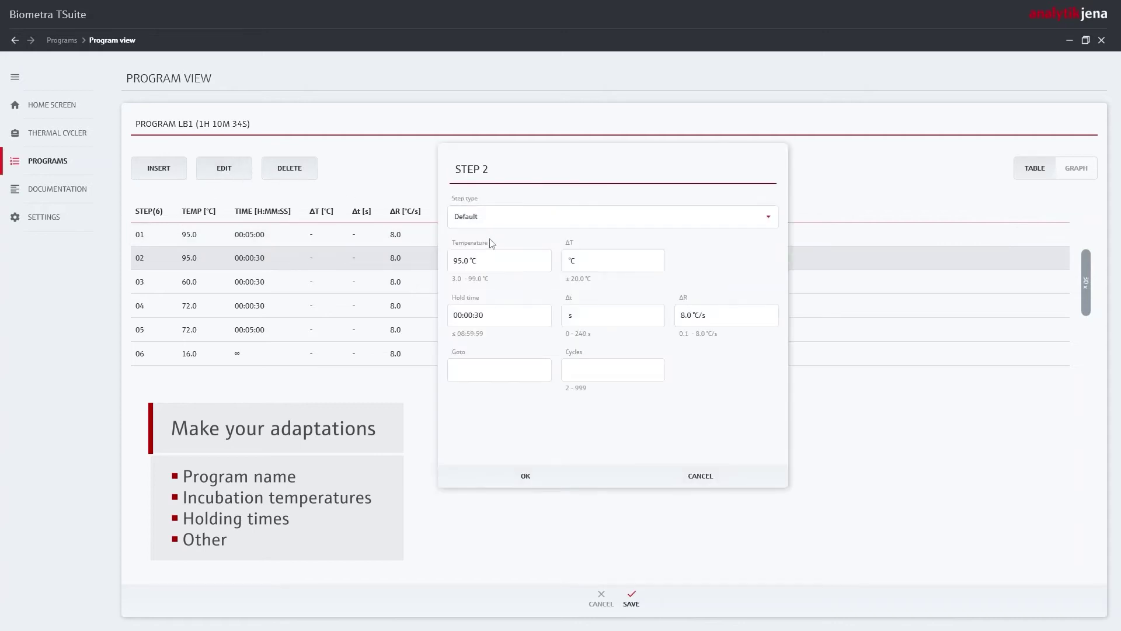
{"action": "left_click", "coordinate": [461, 263]}
{"action": "type", "text": "4"}
{"action": "key", "text": "Delete"}
{"action": "left_click", "coordinate": [479, 315]}
{"action": "type", "text": "2"}
{"action": "left_click", "coordinate": [525, 476]}
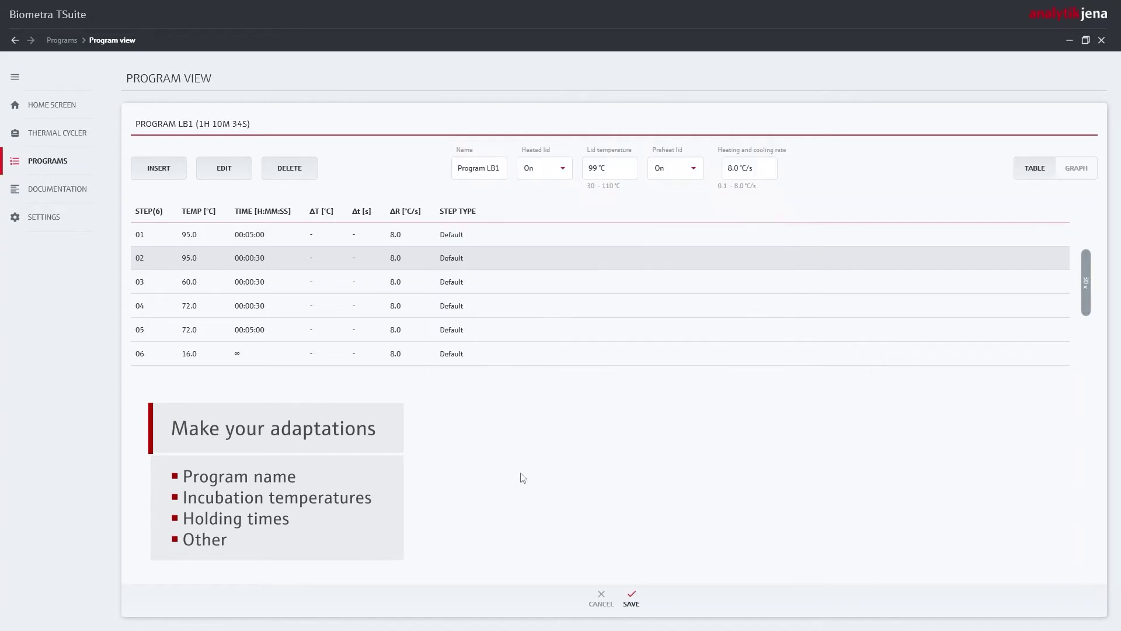
{"action": "left_click", "coordinate": [150, 278]}
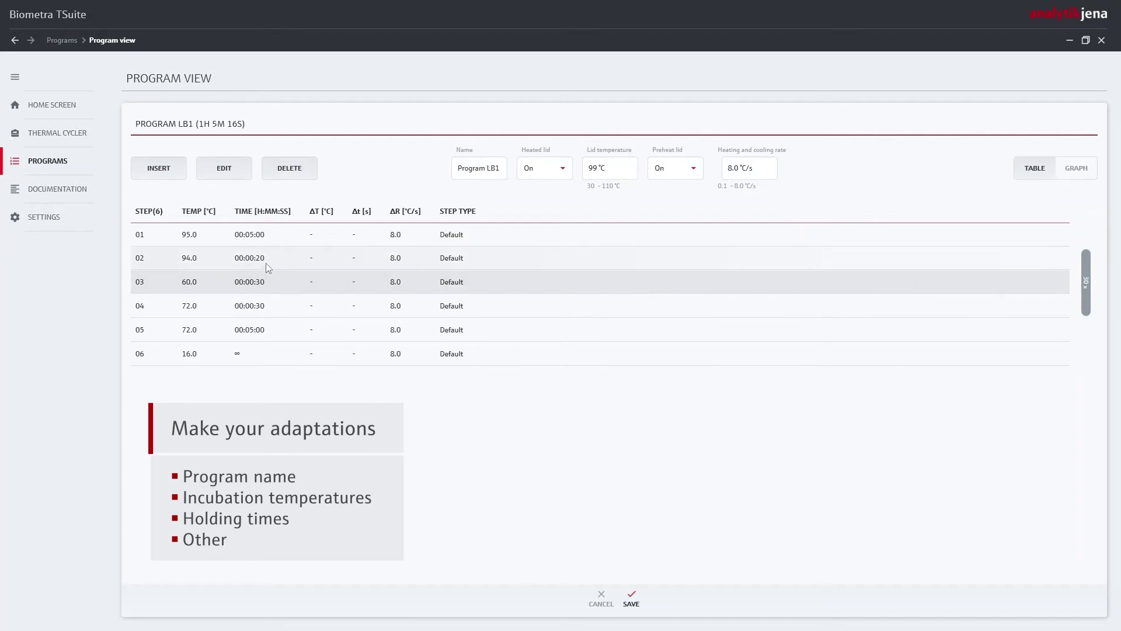
Make step 3 a Linear Gradient starting at 62.0 °C with 0.5 °C increments.
{"action": "left_click", "coordinate": [229, 169]}
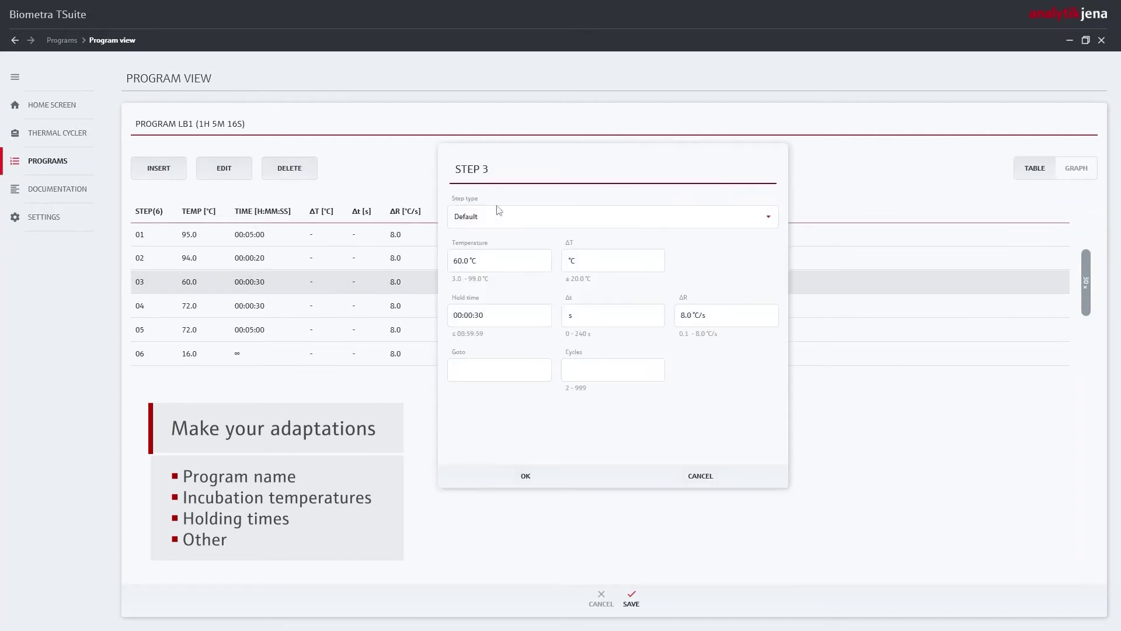
{"action": "left_click", "coordinate": [769, 216]}
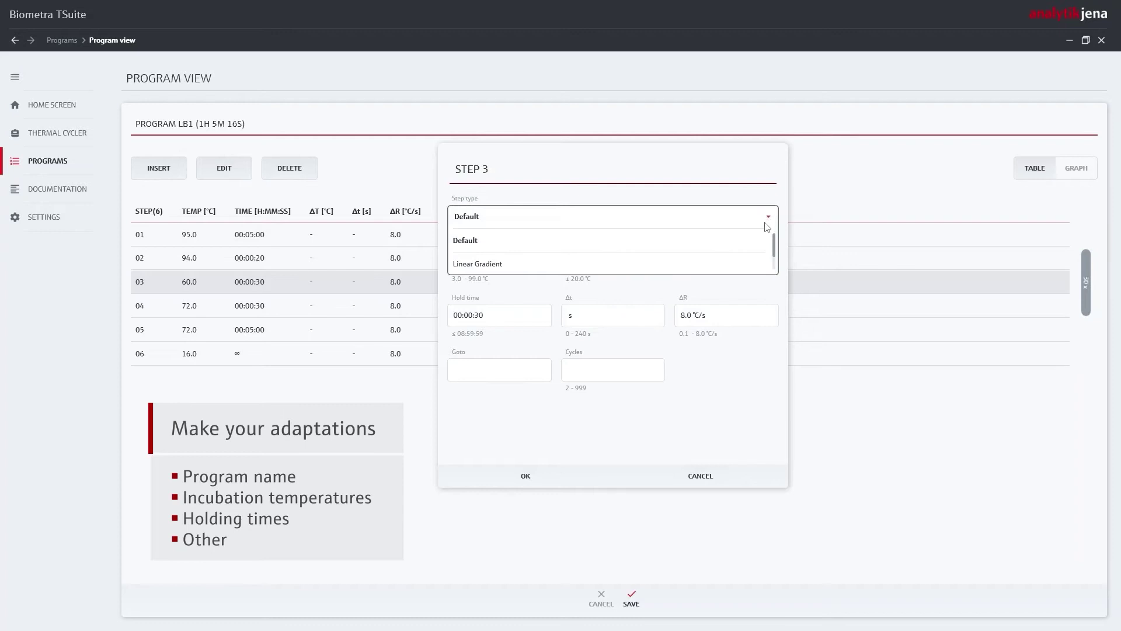
{"action": "scroll", "coordinate": [765, 249], "scroll_direction": "down", "scroll_amount": 1}
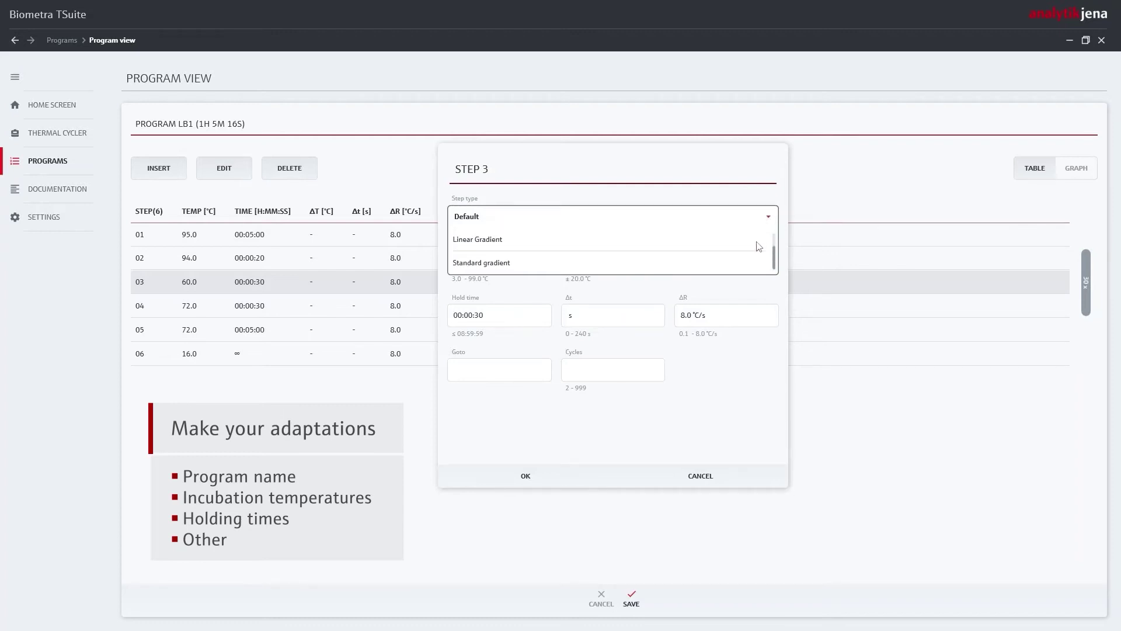
{"action": "left_click", "coordinate": [757, 244]}
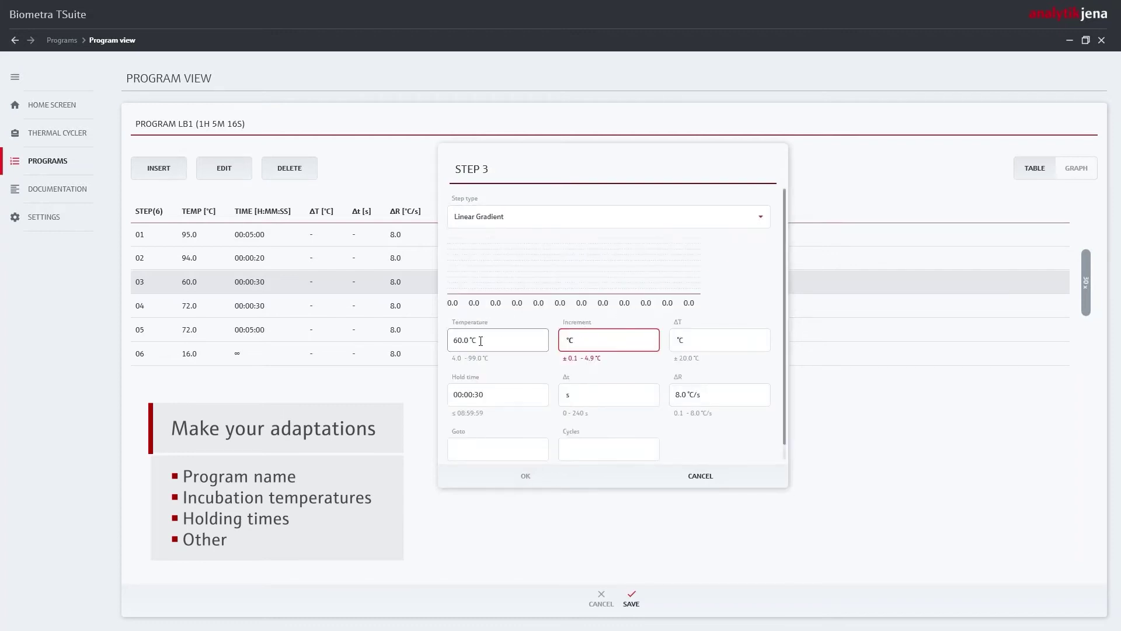
{"action": "left_click", "coordinate": [461, 341]}
{"action": "left_click", "coordinate": [465, 343]}
{"action": "type", "text": "2"}
{"action": "key", "text": "Delete"}
{"action": "left_click", "coordinate": [590, 331]}
{"action": "type", "text": "0.5"}
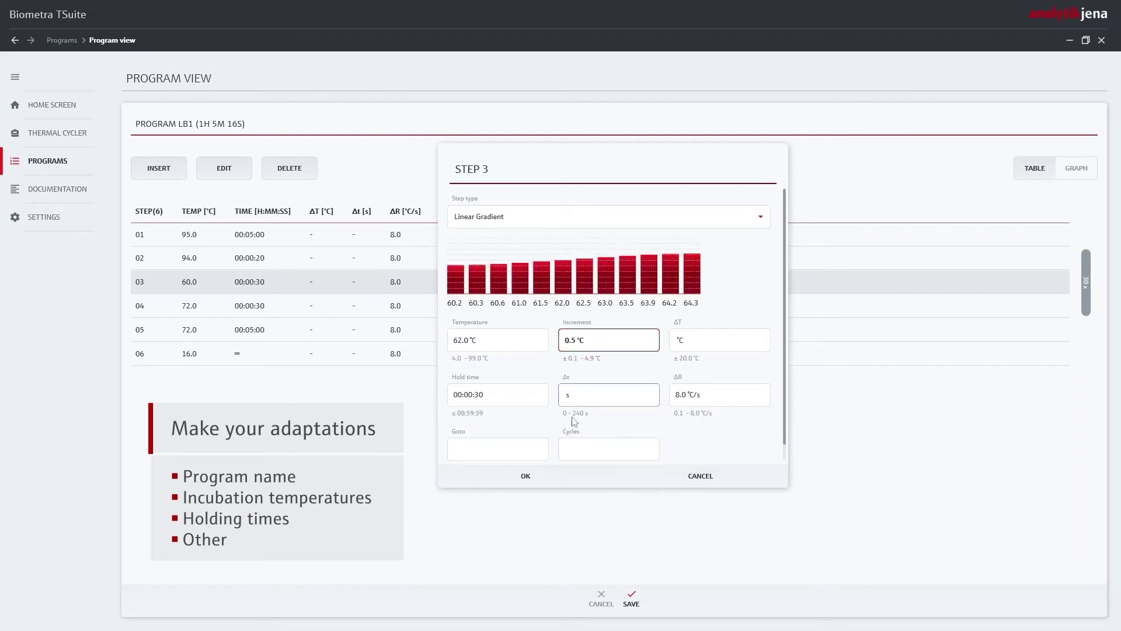
{"action": "left_click", "coordinate": [522, 476]}
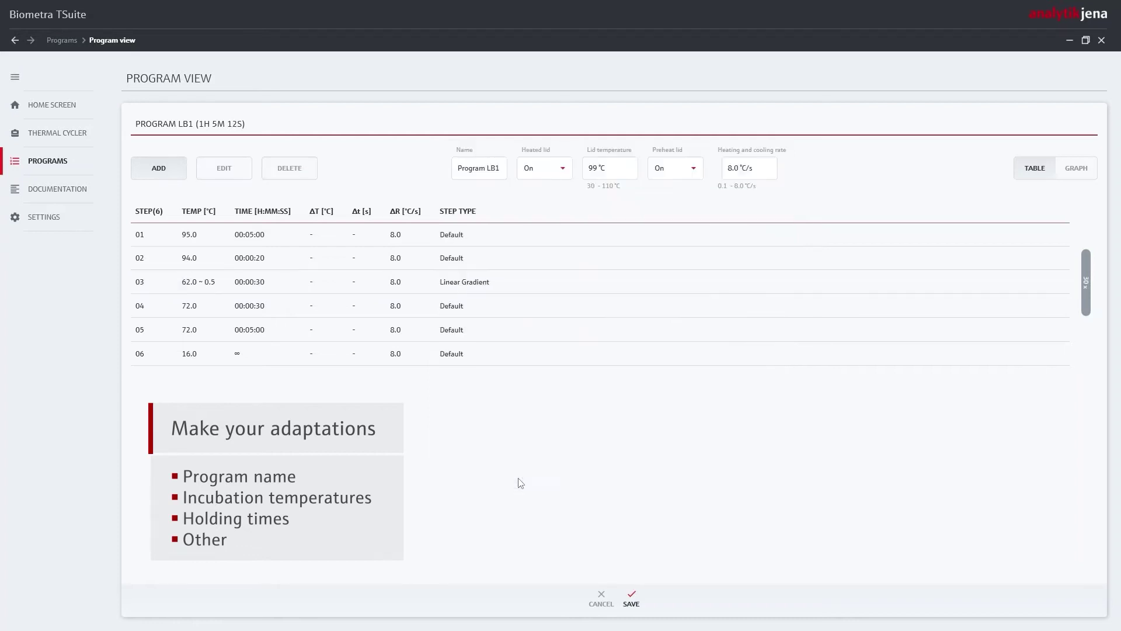
Change step 4's cycle count to 25.
{"action": "left_click", "coordinate": [221, 314]}
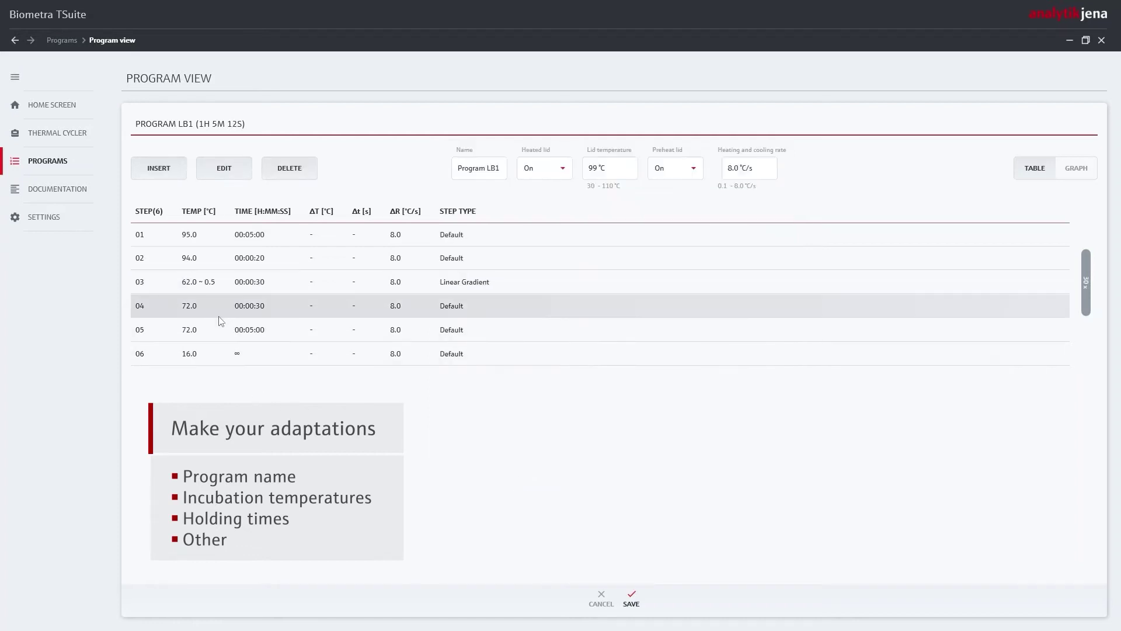
{"action": "left_click", "coordinate": [231, 167]}
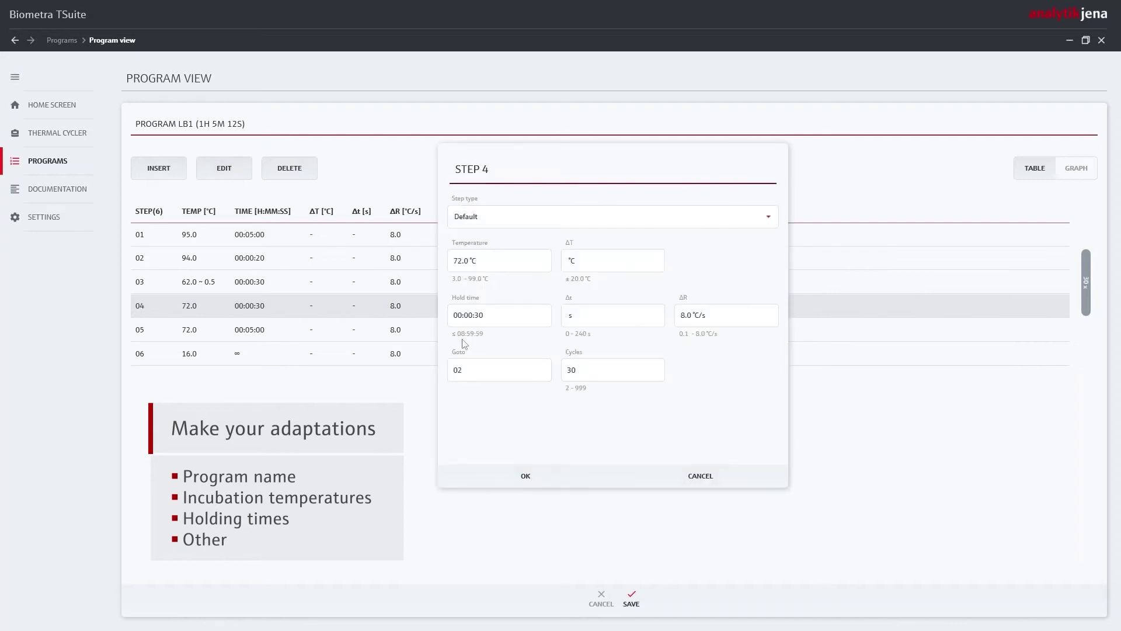
{"action": "left_click_drag", "start_coordinate": [587, 370], "coordinate": [572, 370]}
{"action": "key", "text": "BackSpace"}
{"action": "type", "text": "25"}
{"action": "left_click", "coordinate": [521, 478]}
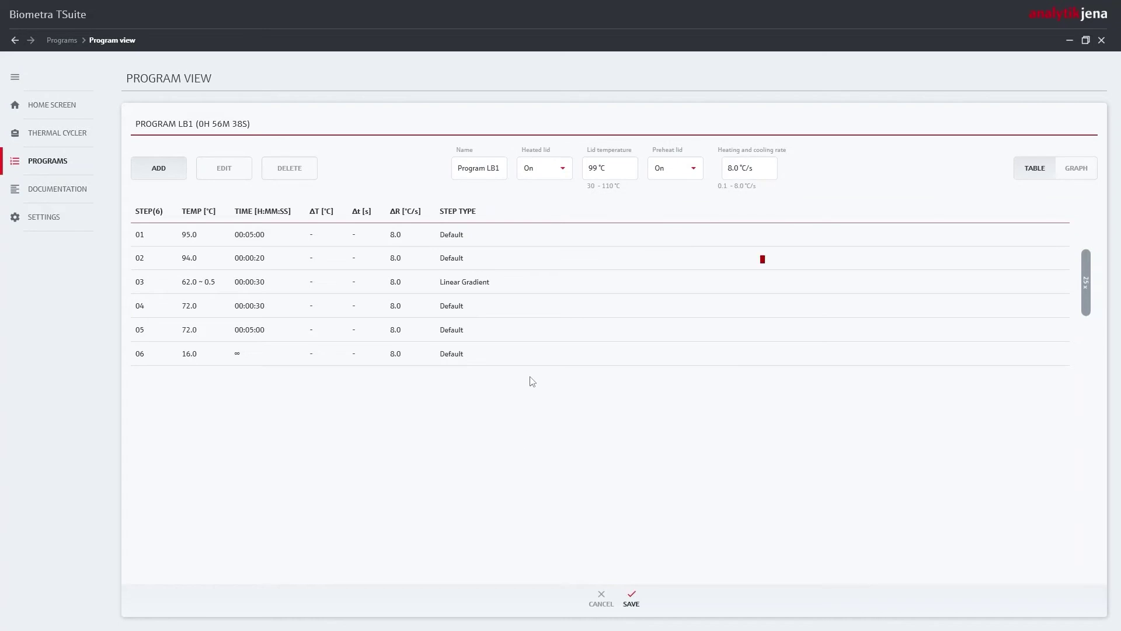
Review Program LB1's temperature graph and save the program.
{"action": "left_click", "coordinate": [1077, 168]}
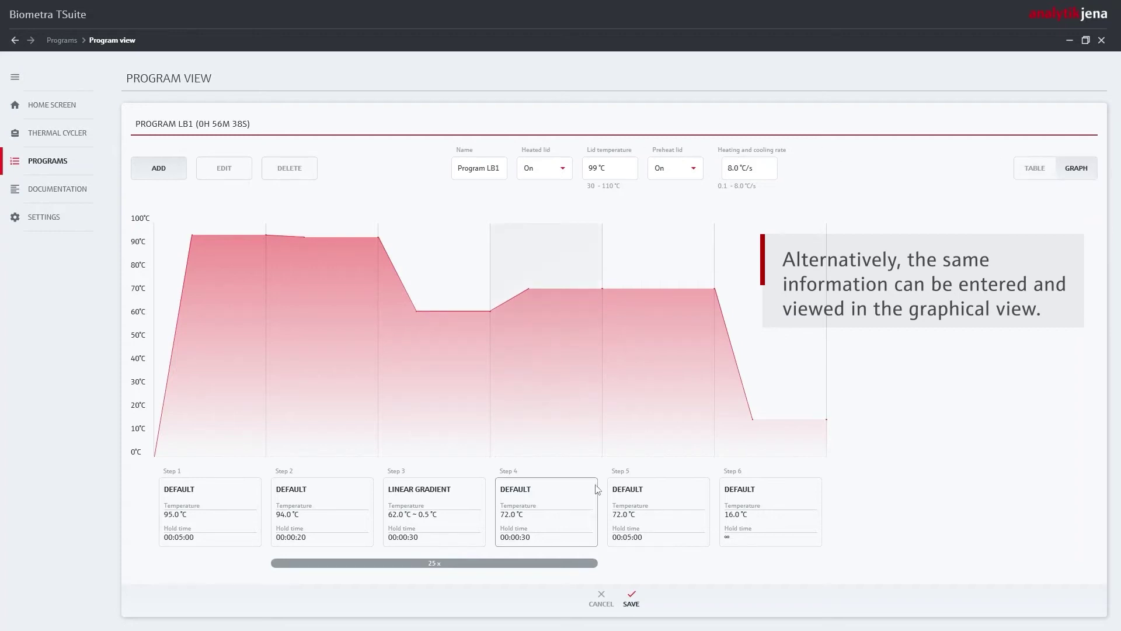
{"action": "left_click", "coordinate": [636, 591]}
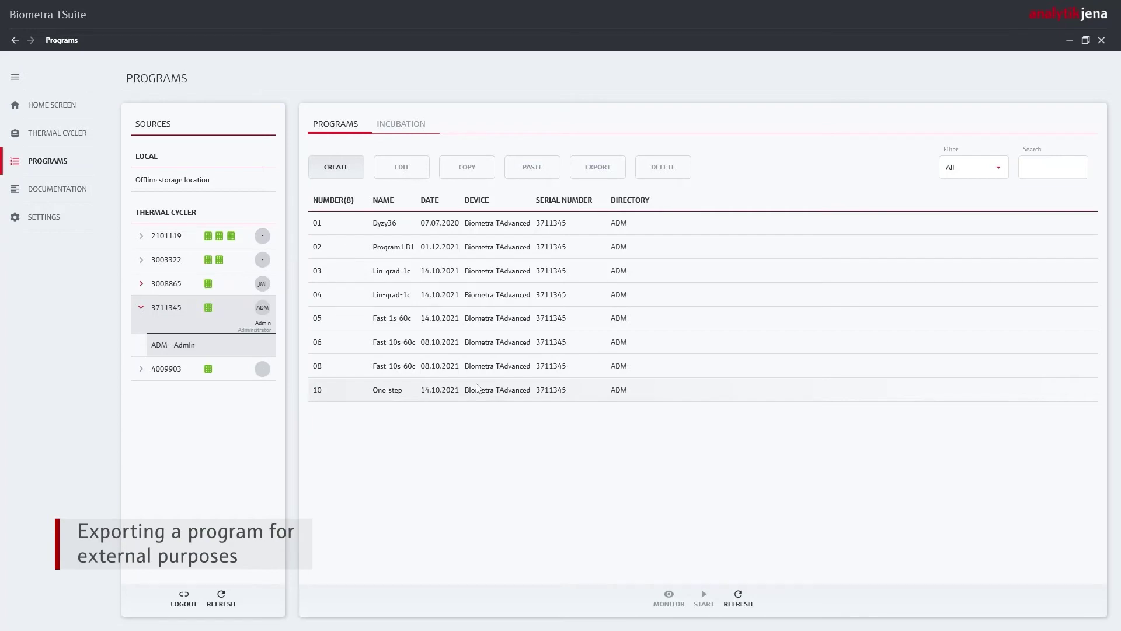
Export Program LB1 as a .csv file to E:\Biometra TSuite.
{"action": "left_click", "coordinate": [459, 247]}
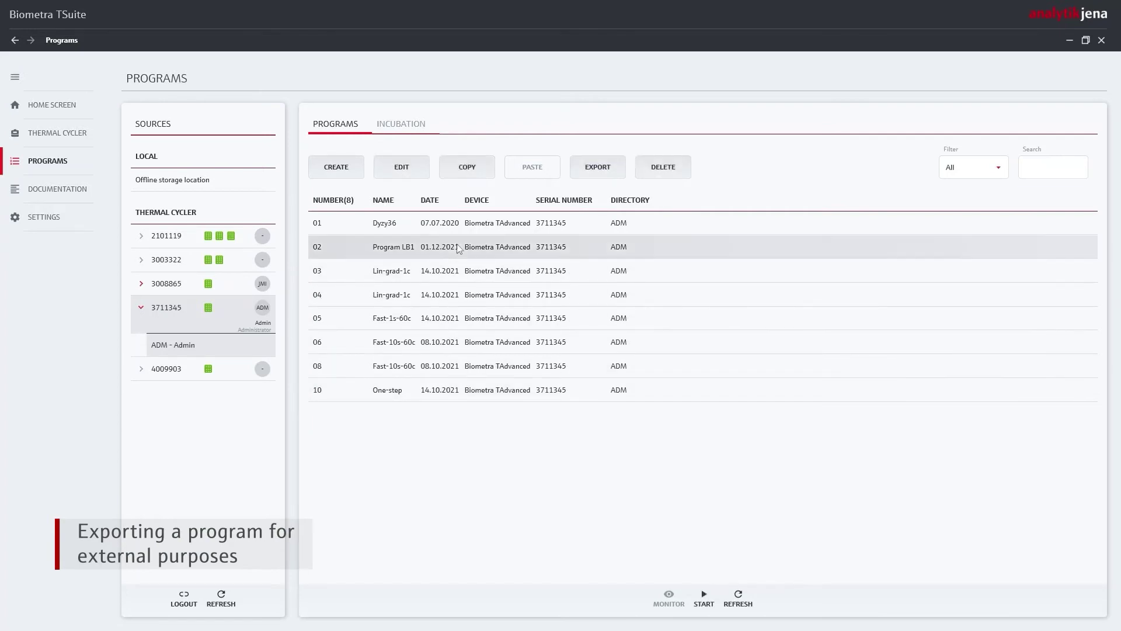
{"action": "left_click", "coordinate": [598, 173]}
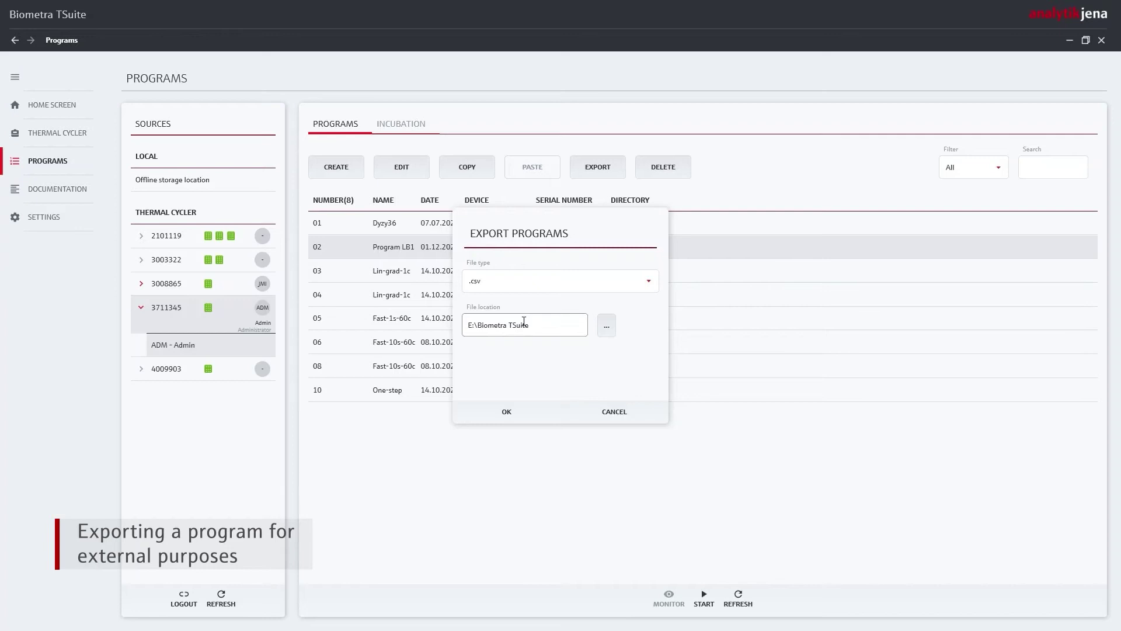
{"action": "left_click", "coordinate": [496, 416]}
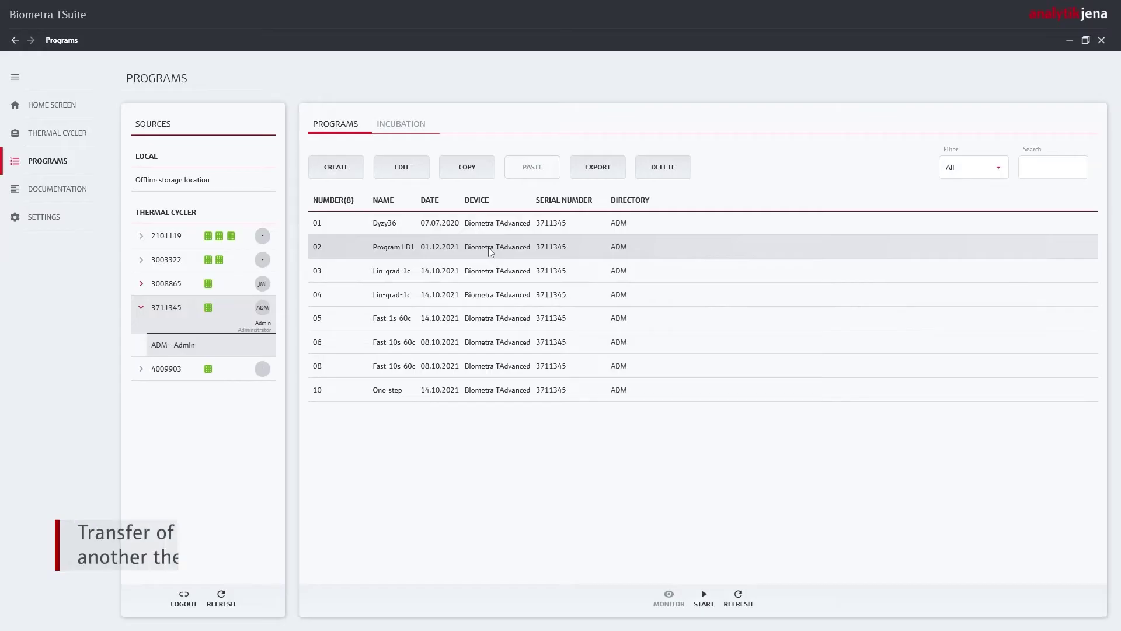
Copy Program LB1 and paste it onto thermal cycler 3008865.
{"action": "left_click", "coordinate": [471, 169]}
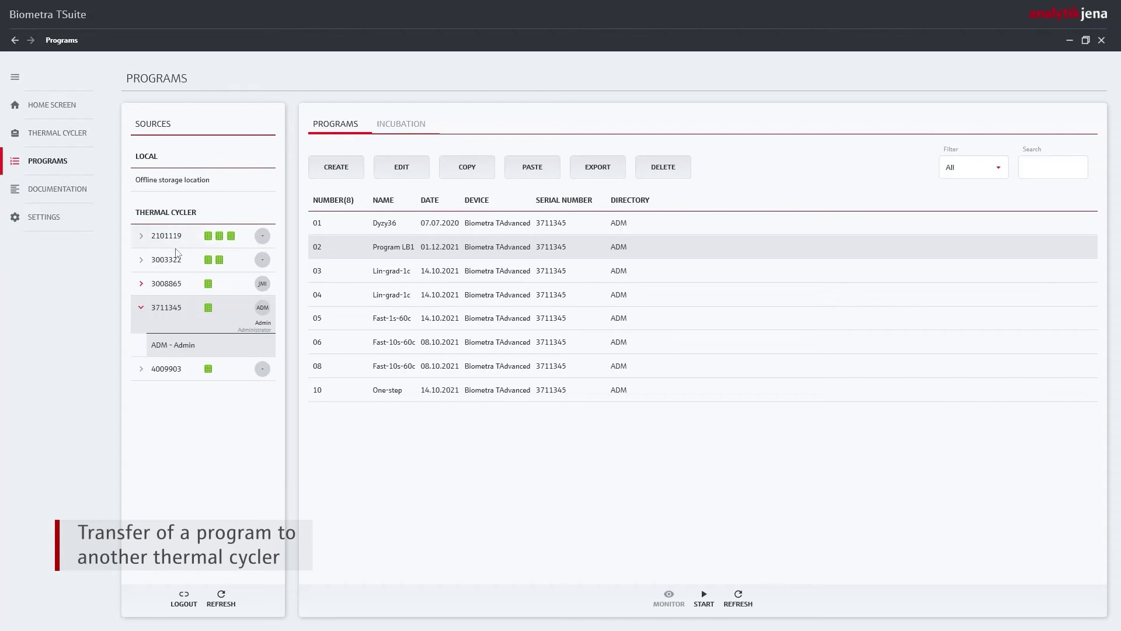
{"action": "left_click", "coordinate": [179, 286]}
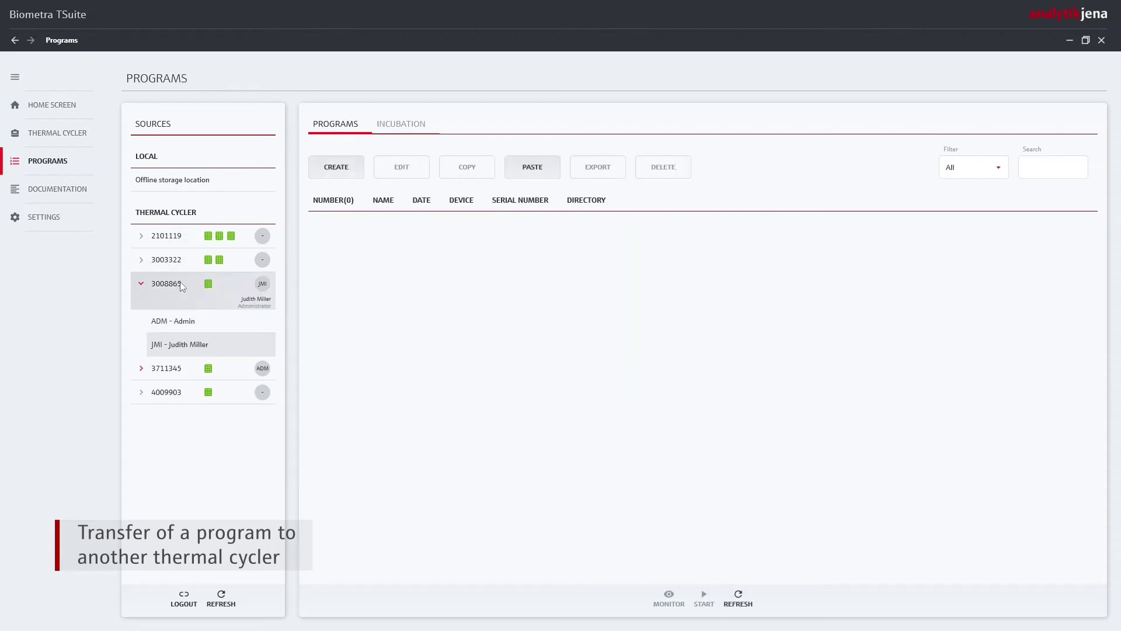
{"action": "left_click", "coordinate": [532, 169]}
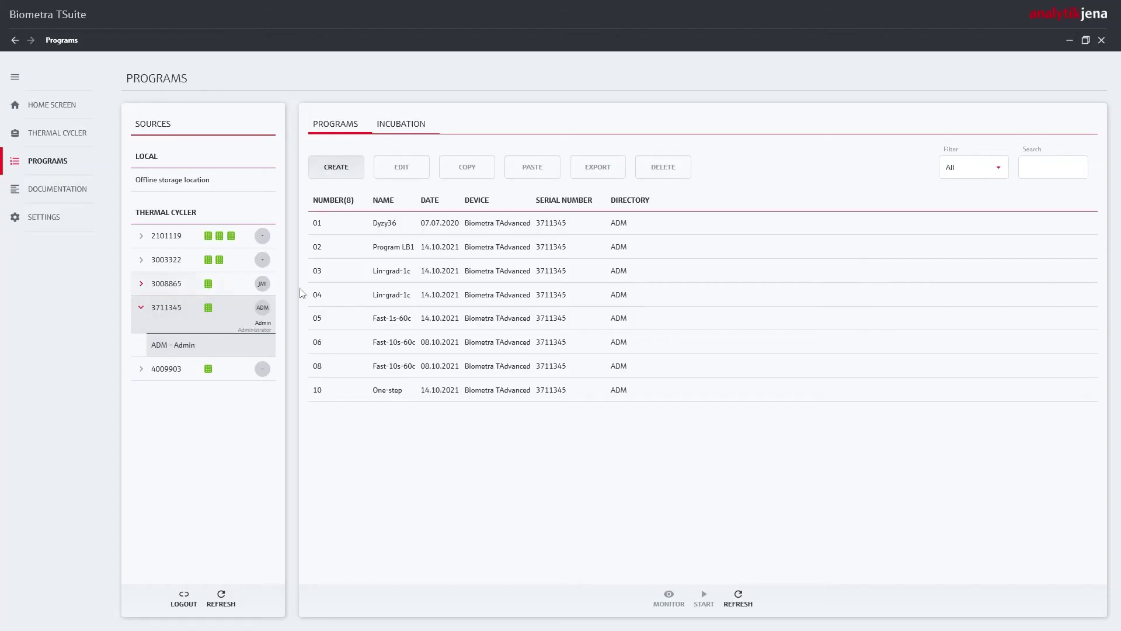
Run Program LB1 on cycler 3711345, keeping Block 1 selected.
{"action": "left_click", "coordinate": [414, 252]}
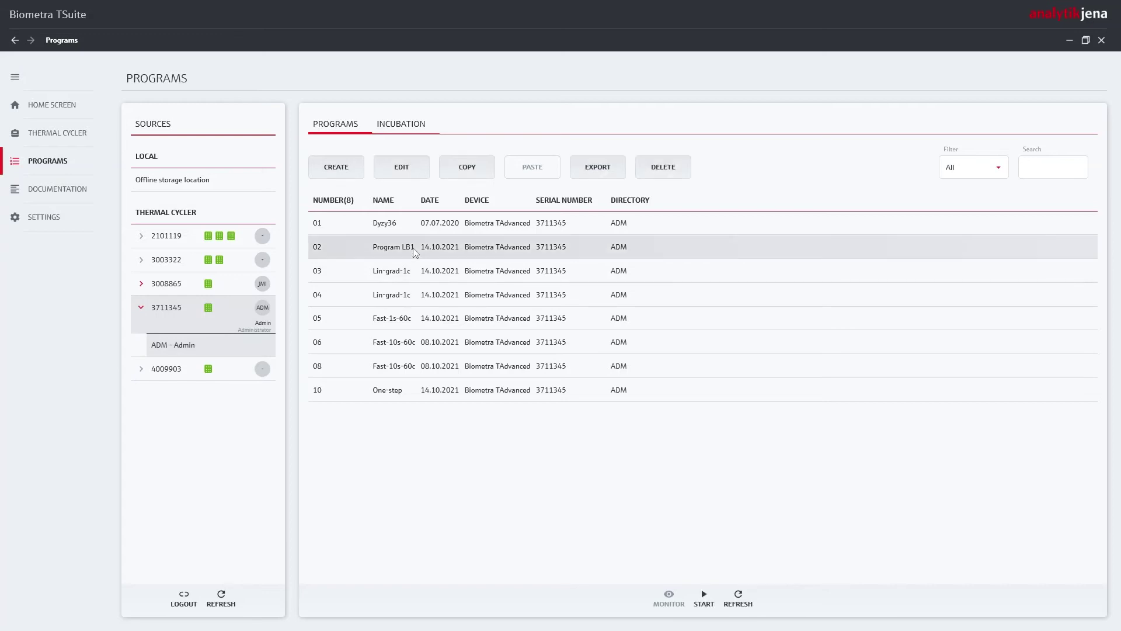
{"action": "left_click", "coordinate": [705, 600]}
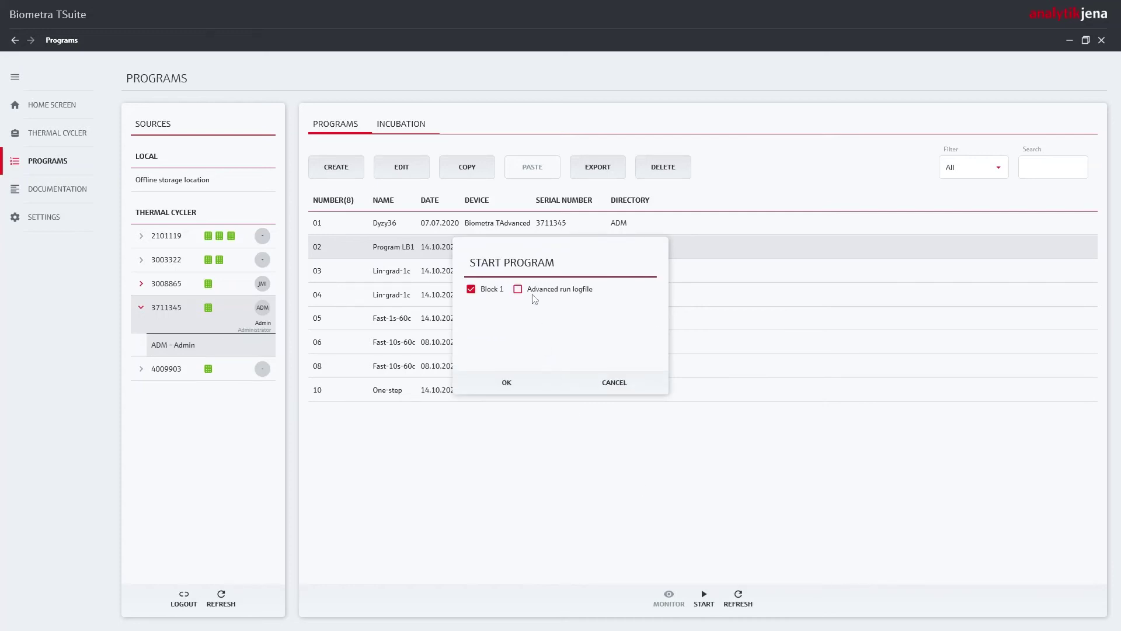
{"action": "left_click", "coordinate": [507, 383]}
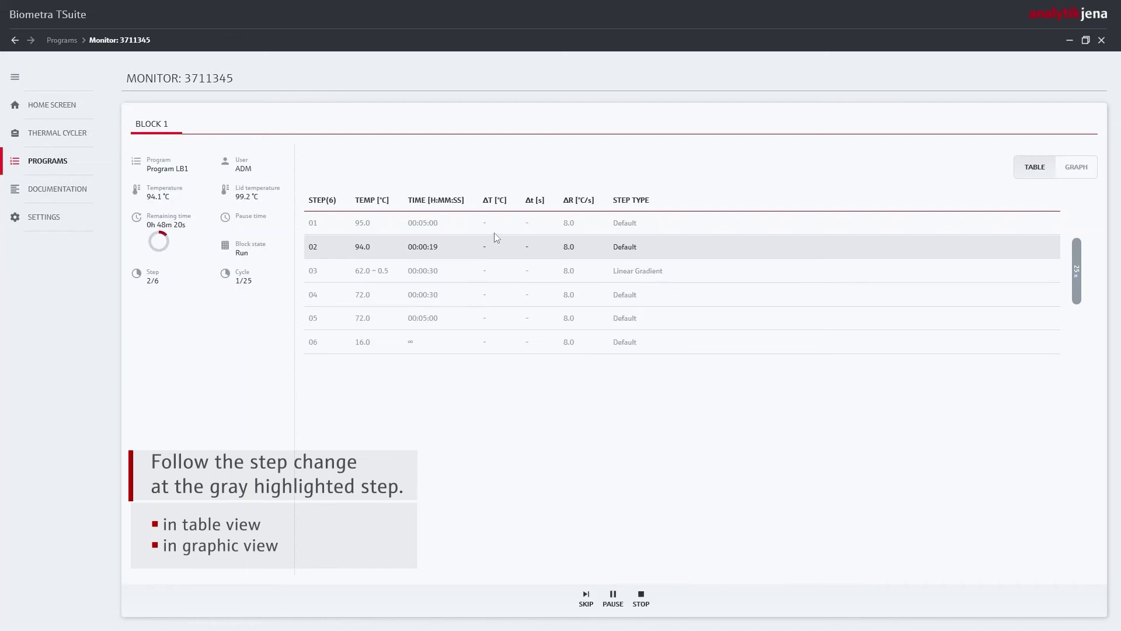
View Program LB1's temperature-profile graph, then switch the monitor back to the step table.
{"action": "left_click", "coordinate": [1064, 167]}
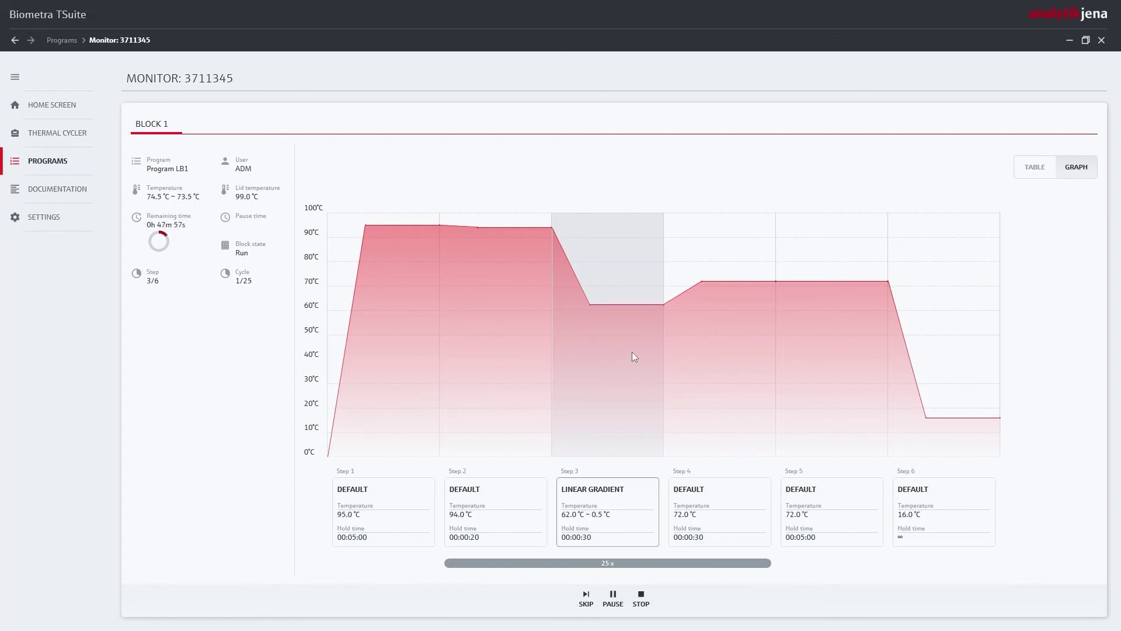
{"action": "left_click", "coordinate": [1036, 169]}
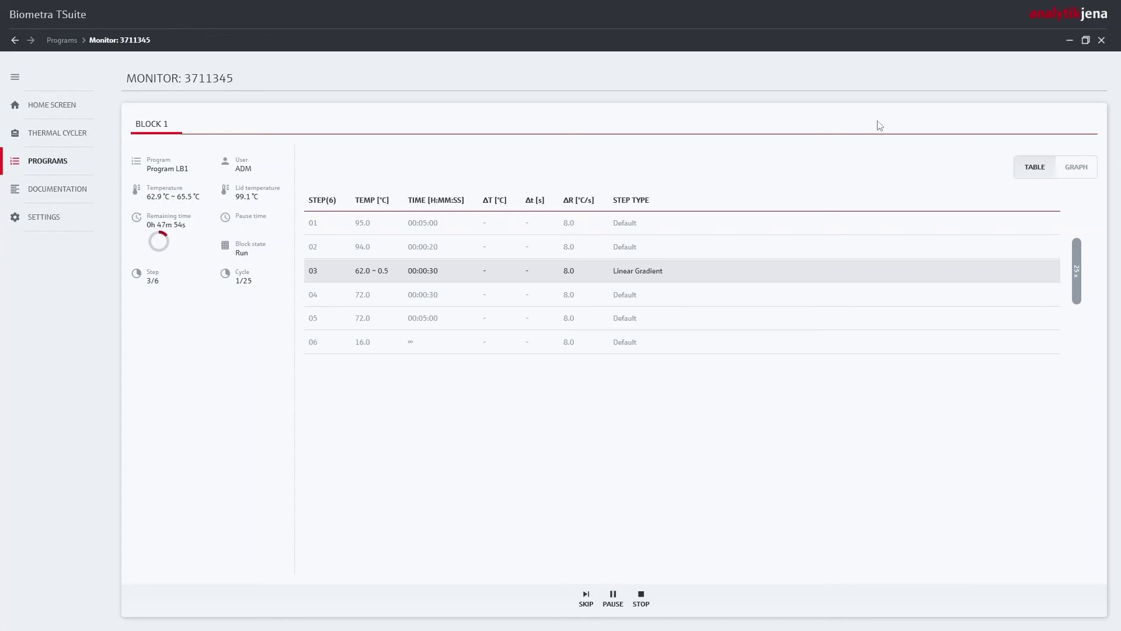
Check the block 1 run monitor from the home overview, then return to the home overview.
{"action": "left_click", "coordinate": [46, 106]}
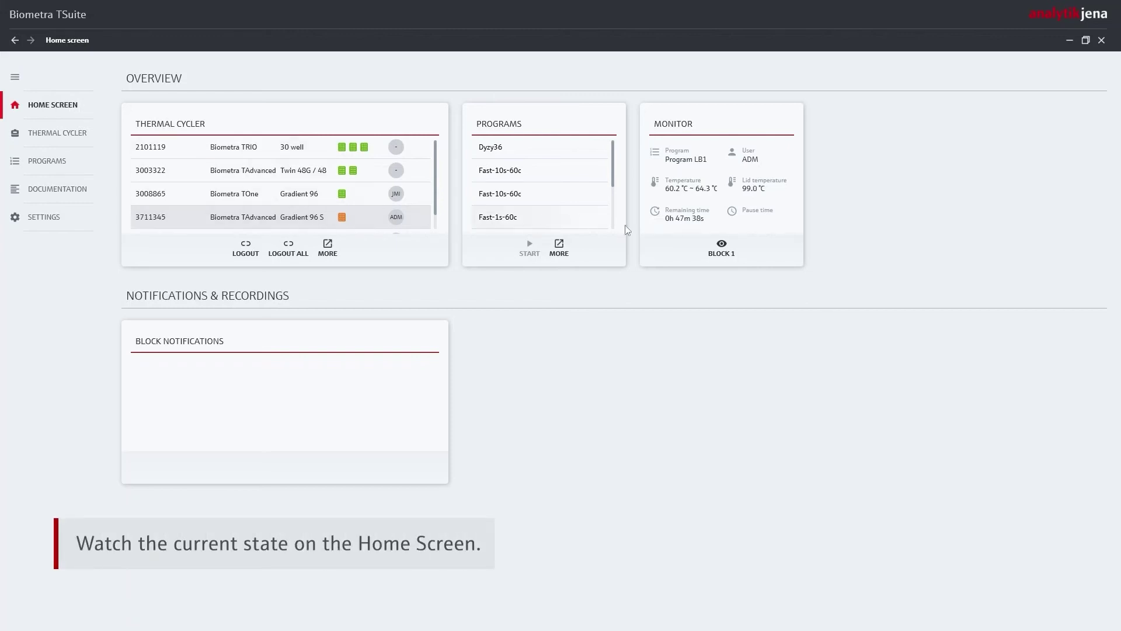
{"action": "left_click", "coordinate": [733, 247]}
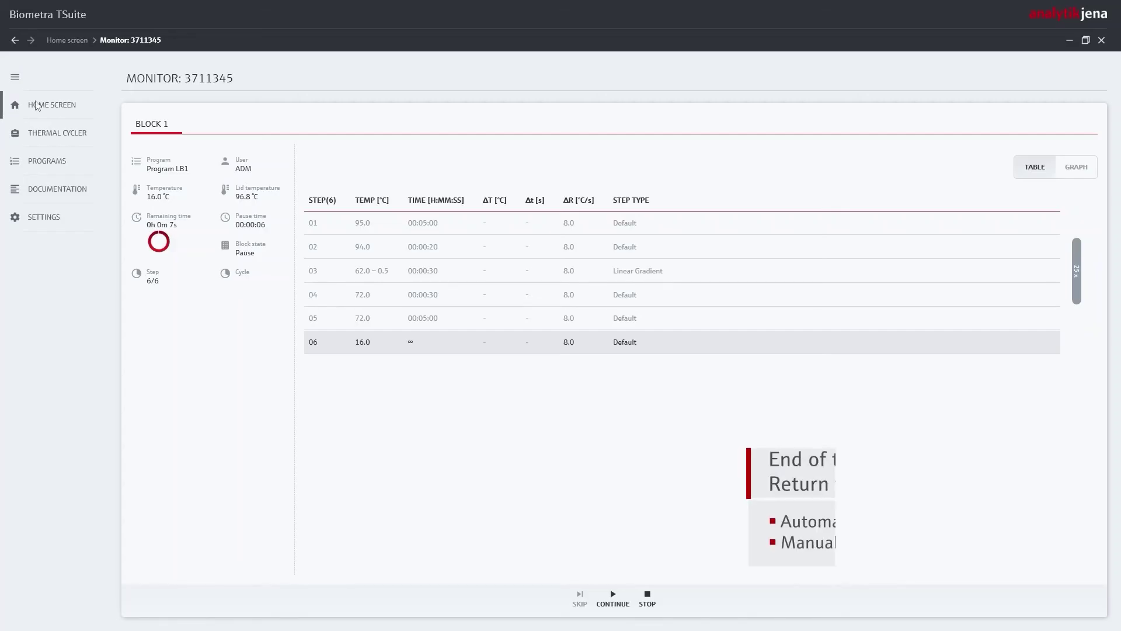
{"action": "left_click", "coordinate": [36, 106]}
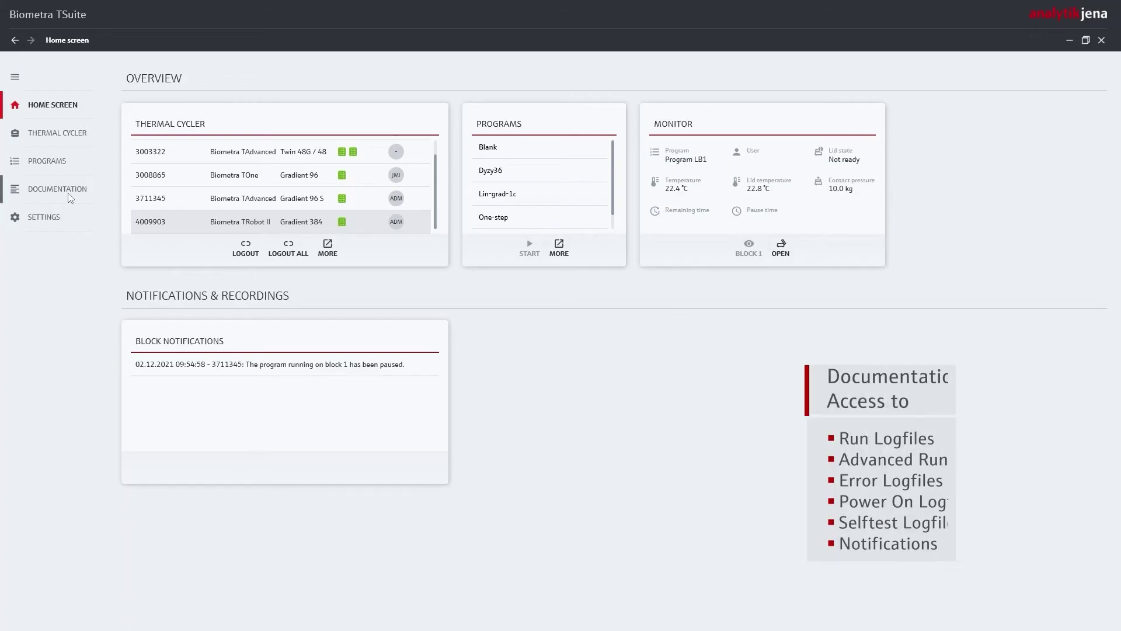
Open the newest run logfile R01.12.21_16:27:51 and review its program data and messages.
{"action": "left_click", "coordinate": [68, 190]}
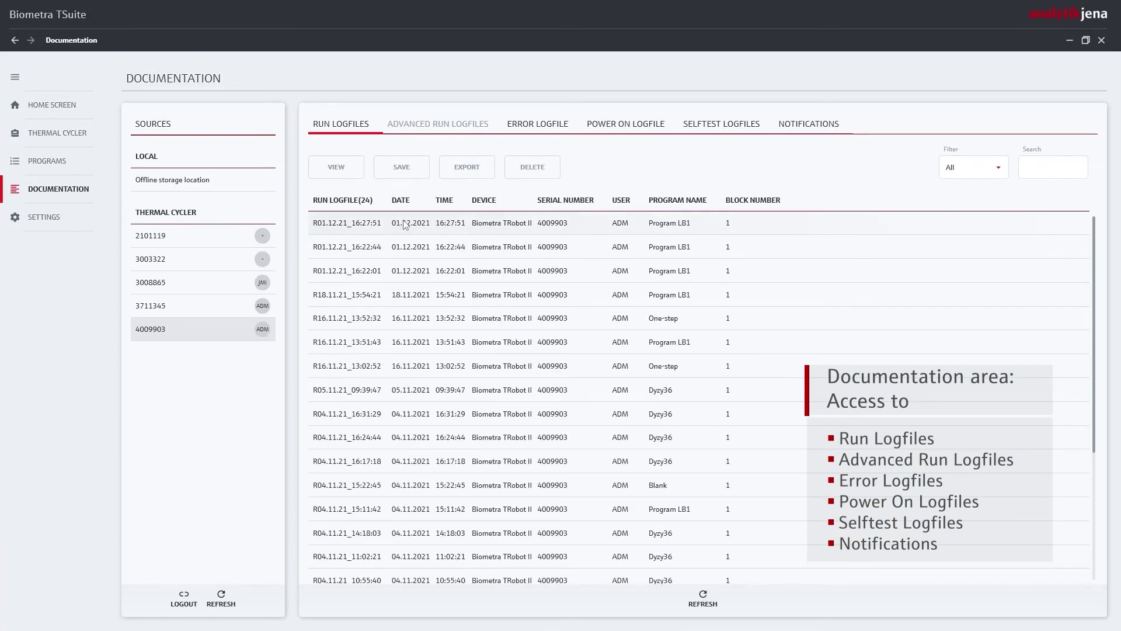
{"action": "left_click", "coordinate": [406, 225]}
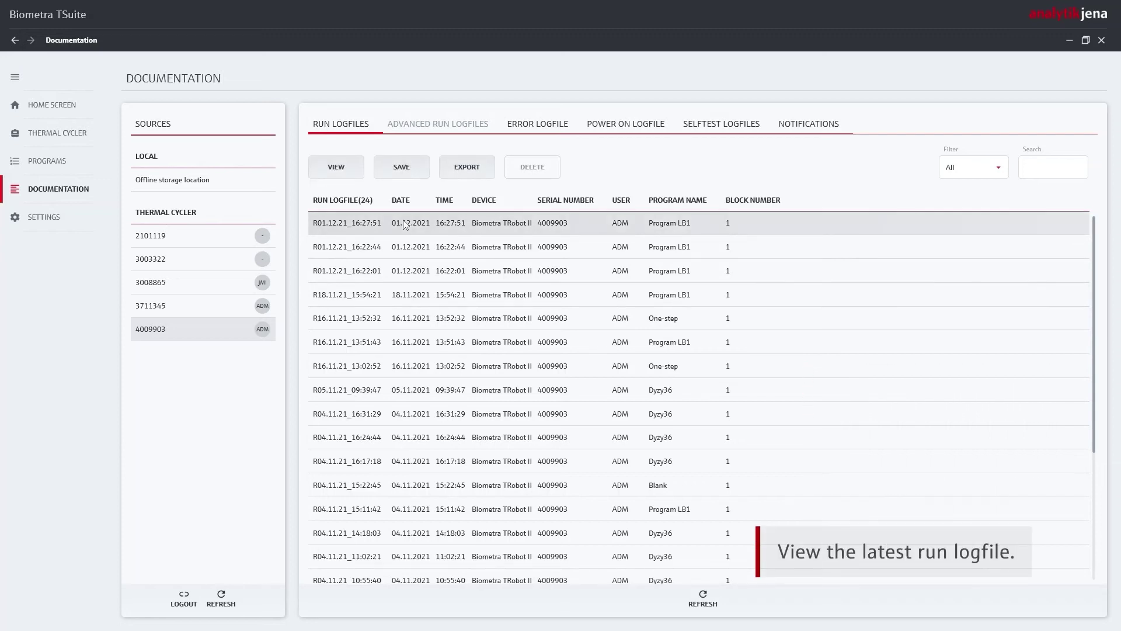
{"action": "left_click", "coordinate": [344, 175]}
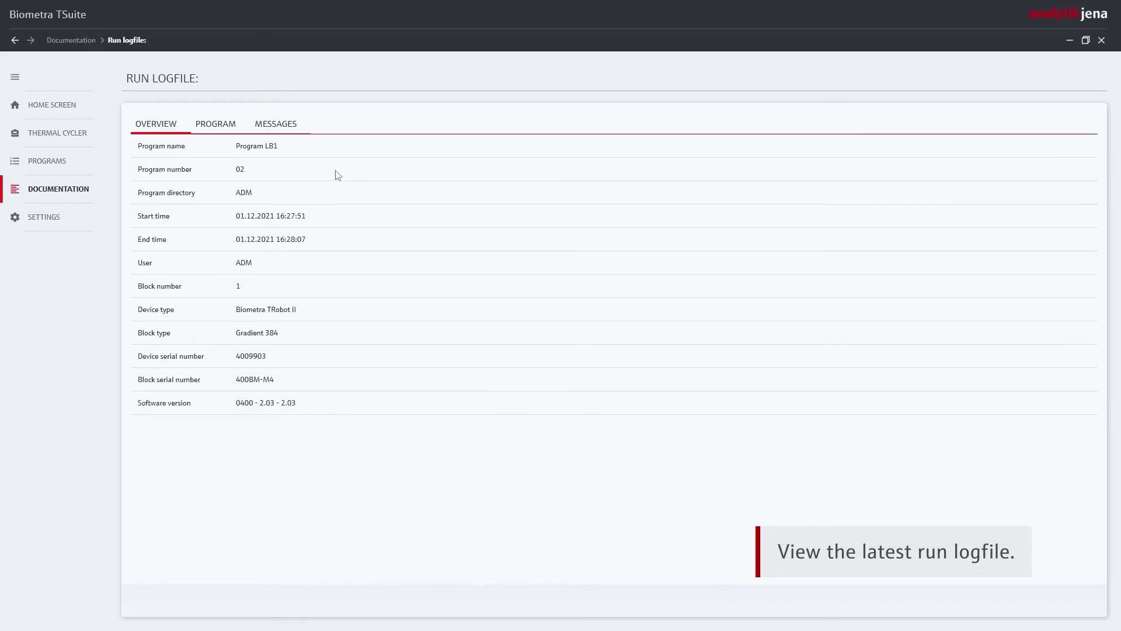
{"action": "left_click", "coordinate": [215, 126]}
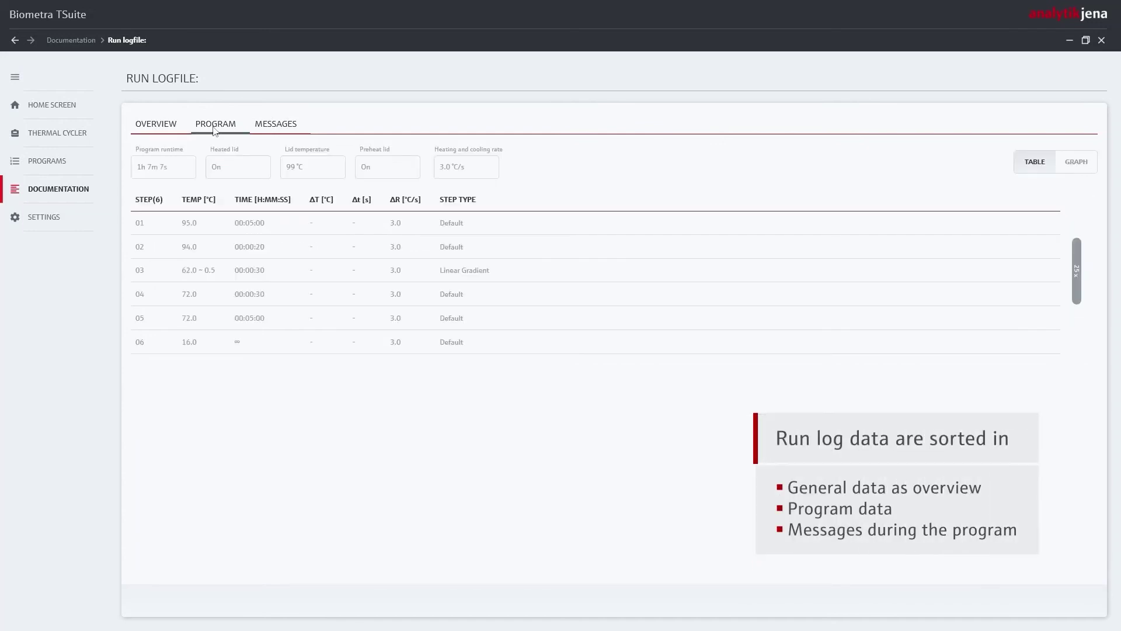
{"action": "left_click", "coordinate": [271, 124]}
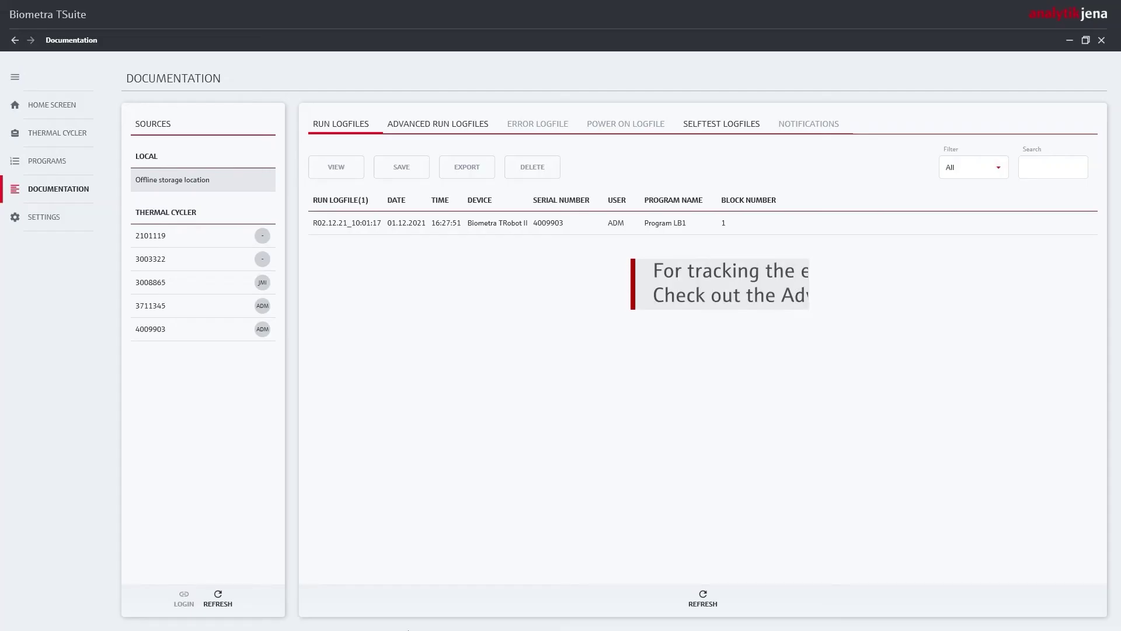
Open advanced logfile ARL02.12.21_12:37:50 and review its program, graph, messages and temperature data.
{"action": "left_click", "coordinate": [428, 123]}
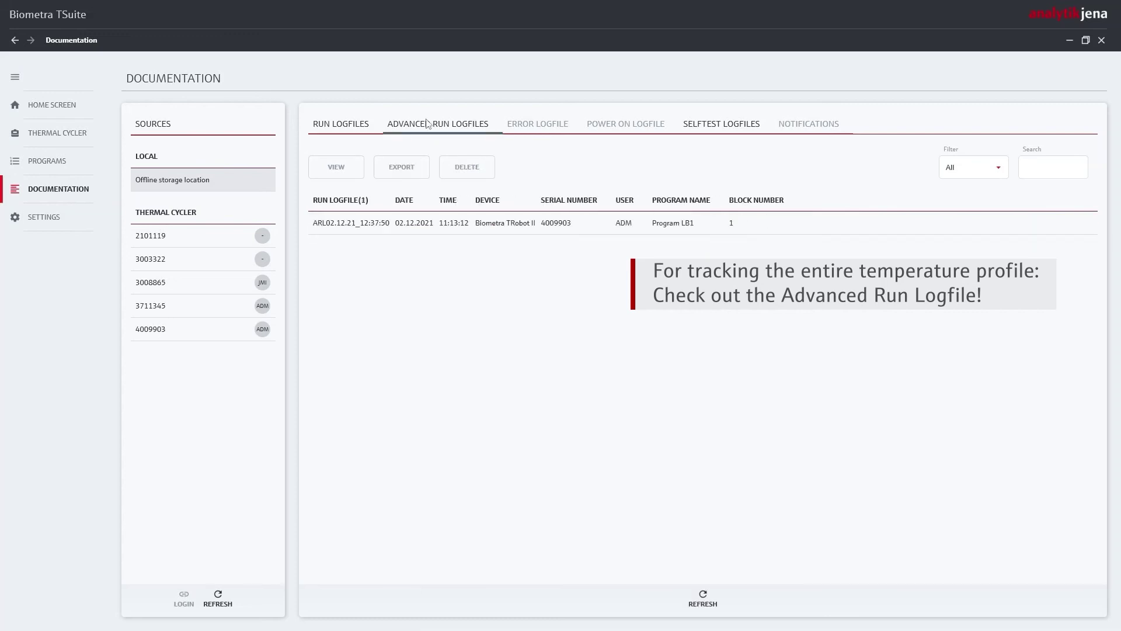
{"action": "left_click", "coordinate": [381, 226]}
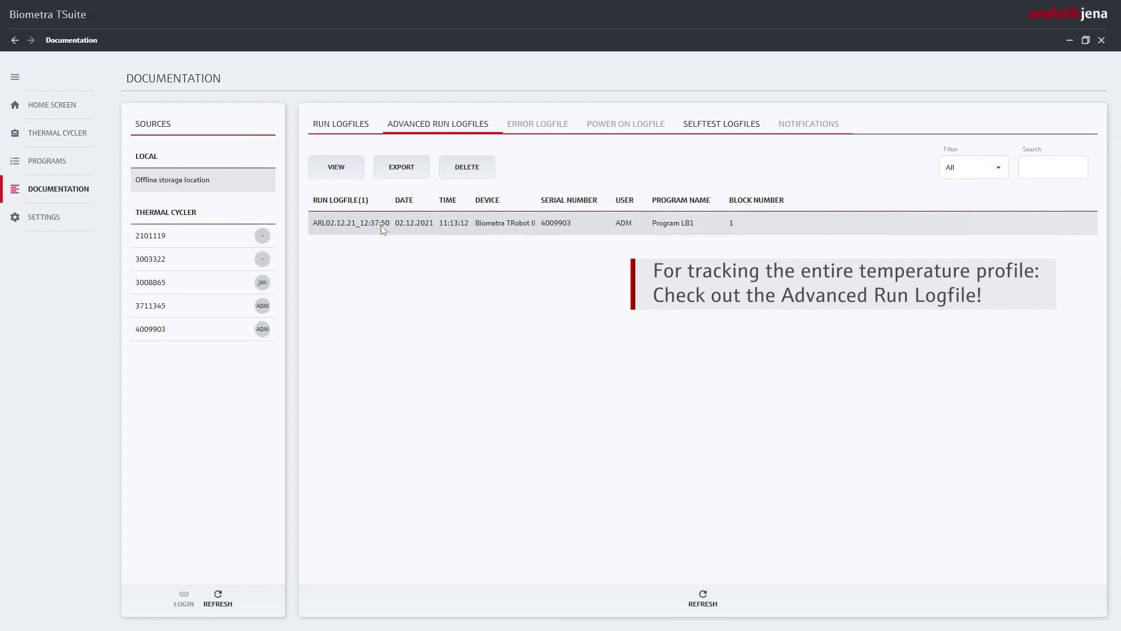
{"action": "left_click", "coordinate": [333, 170]}
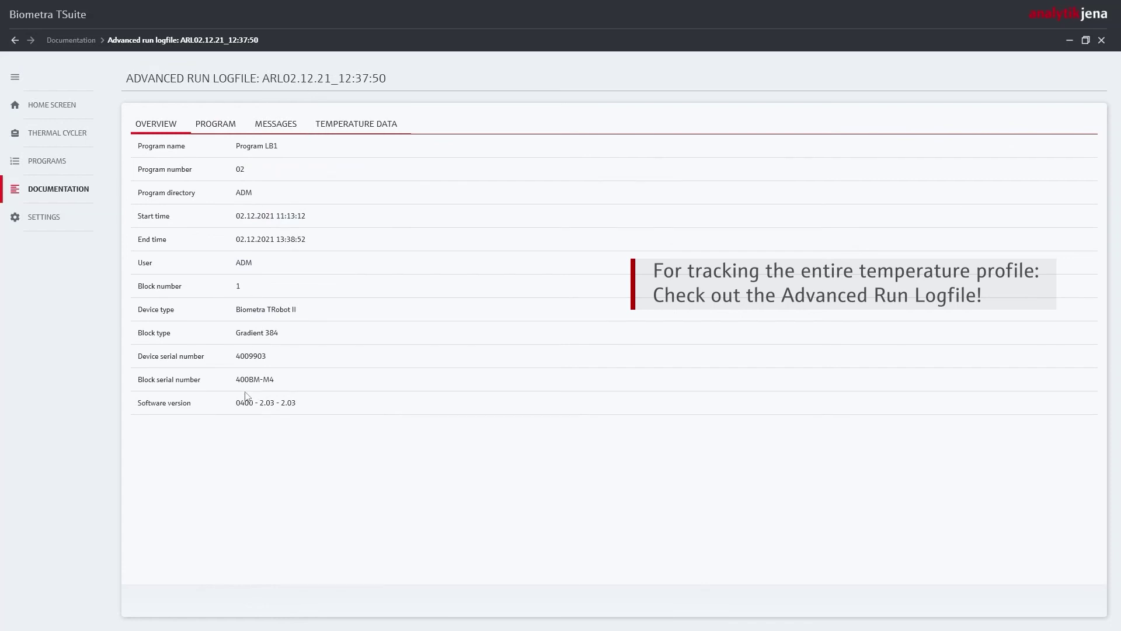
{"action": "left_click", "coordinate": [201, 126]}
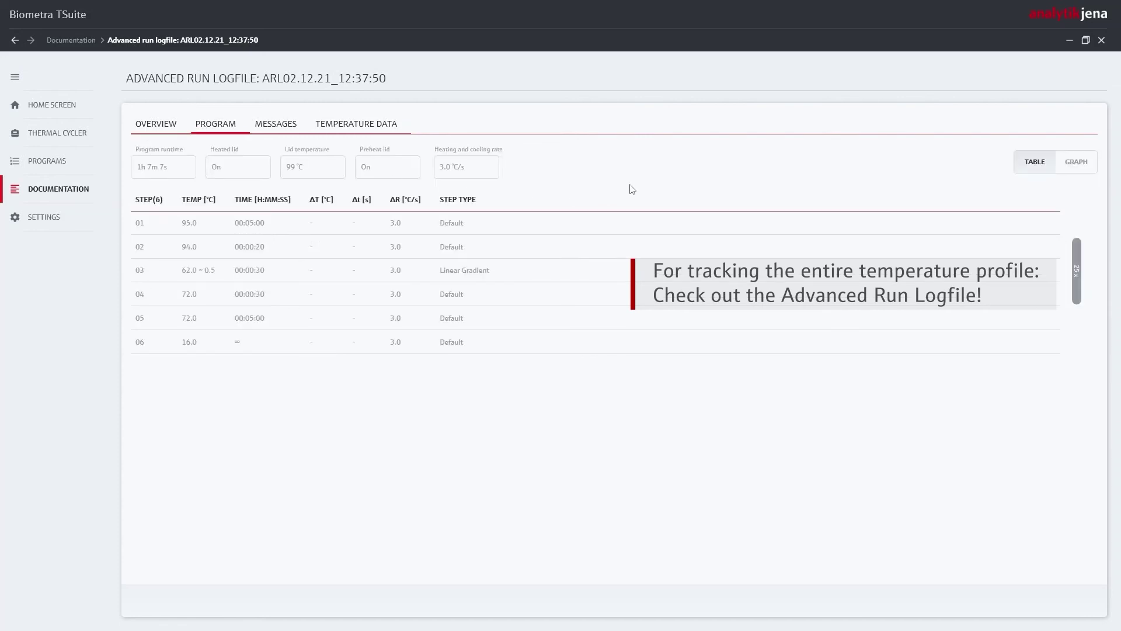
{"action": "left_click", "coordinate": [1076, 160]}
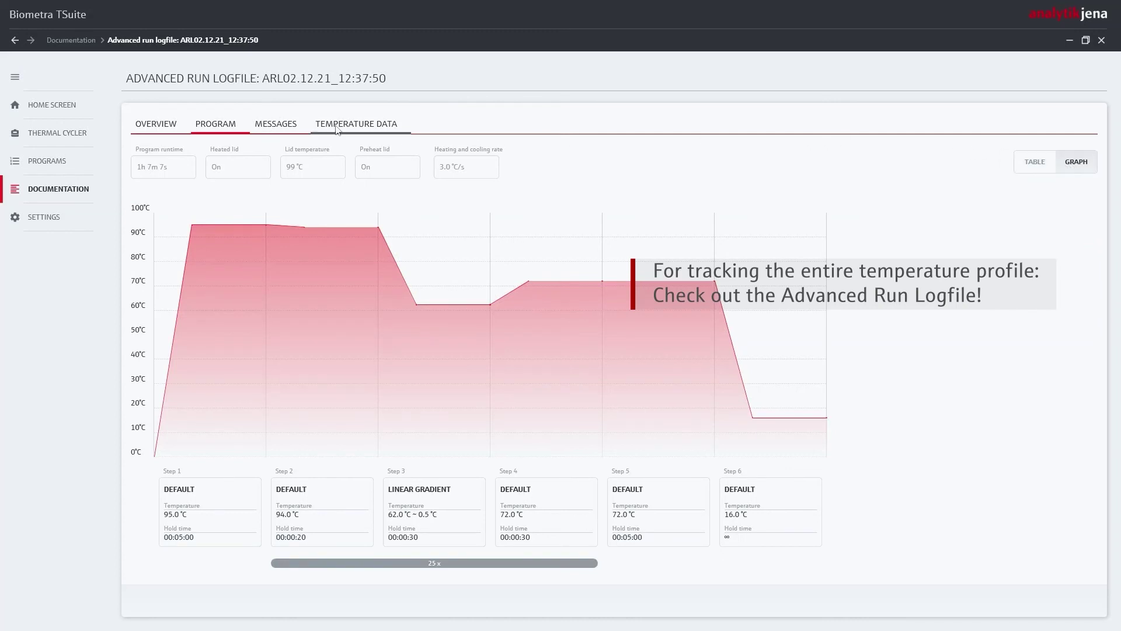
{"action": "left_click", "coordinate": [294, 124]}
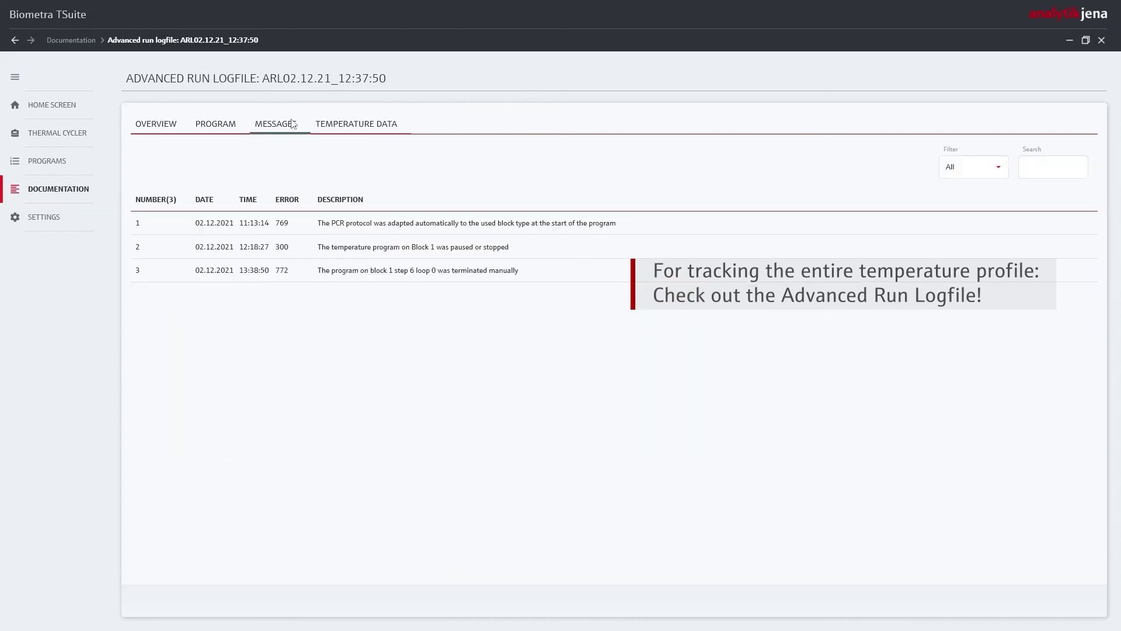
{"action": "left_click", "coordinate": [342, 140]}
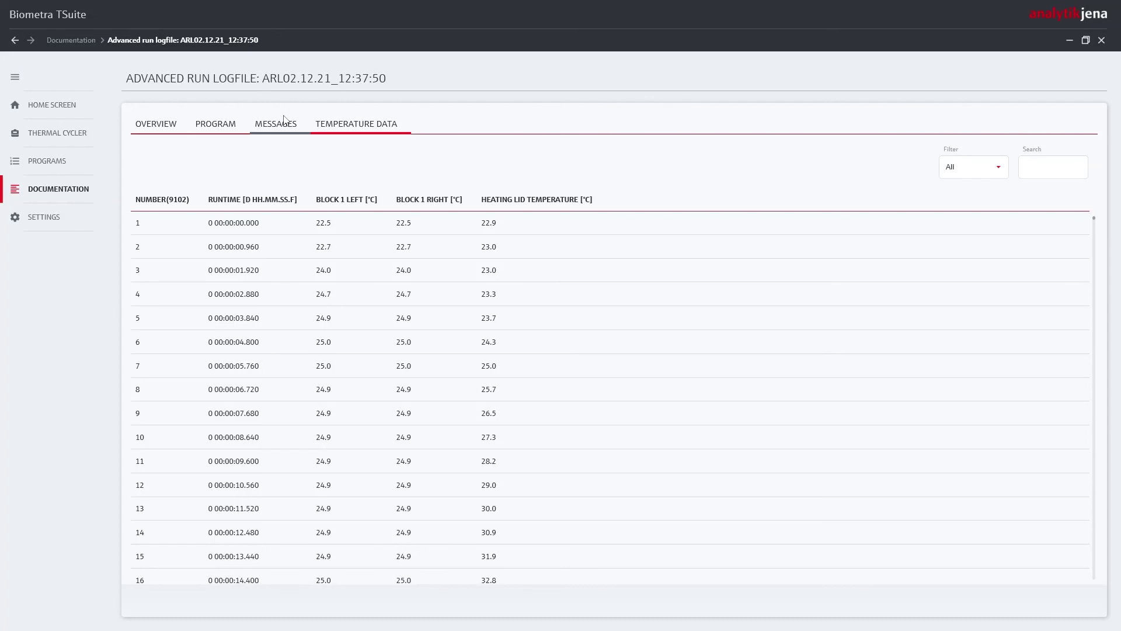
Export the Program LB1 advanced run logfile as a .csv file.
{"action": "left_click", "coordinate": [15, 41]}
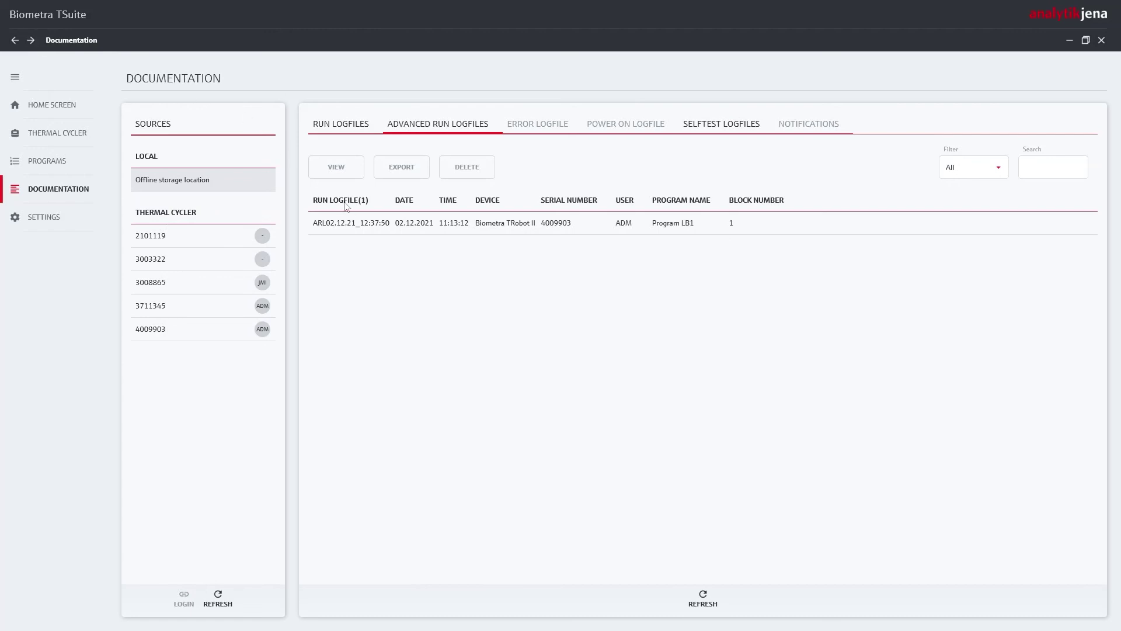
{"action": "left_click", "coordinate": [360, 223]}
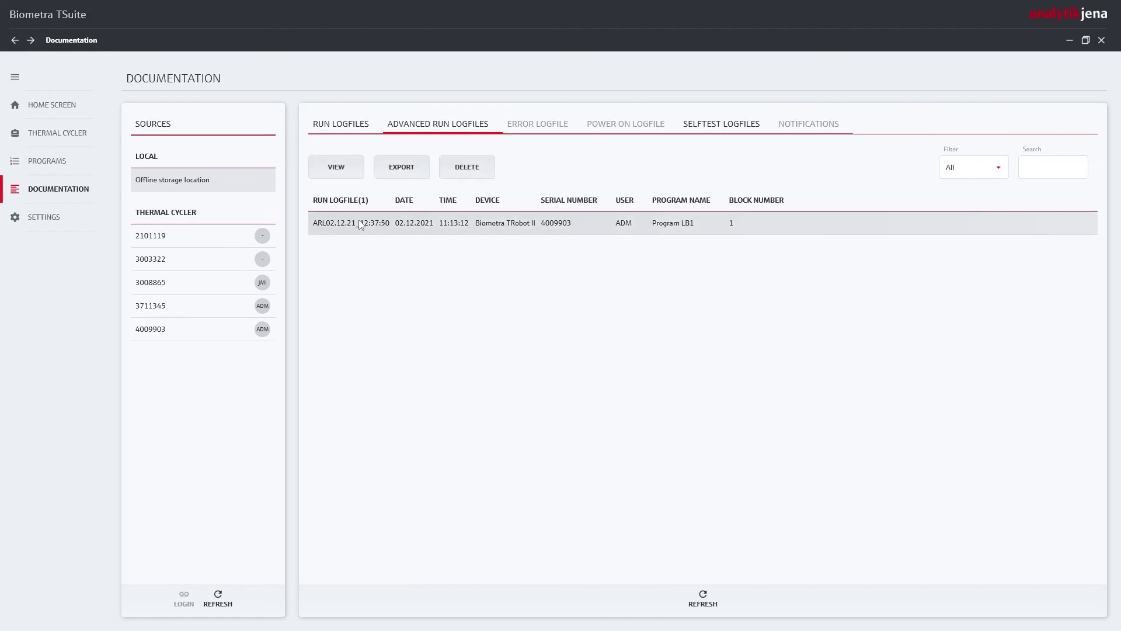
{"action": "left_click", "coordinate": [401, 168]}
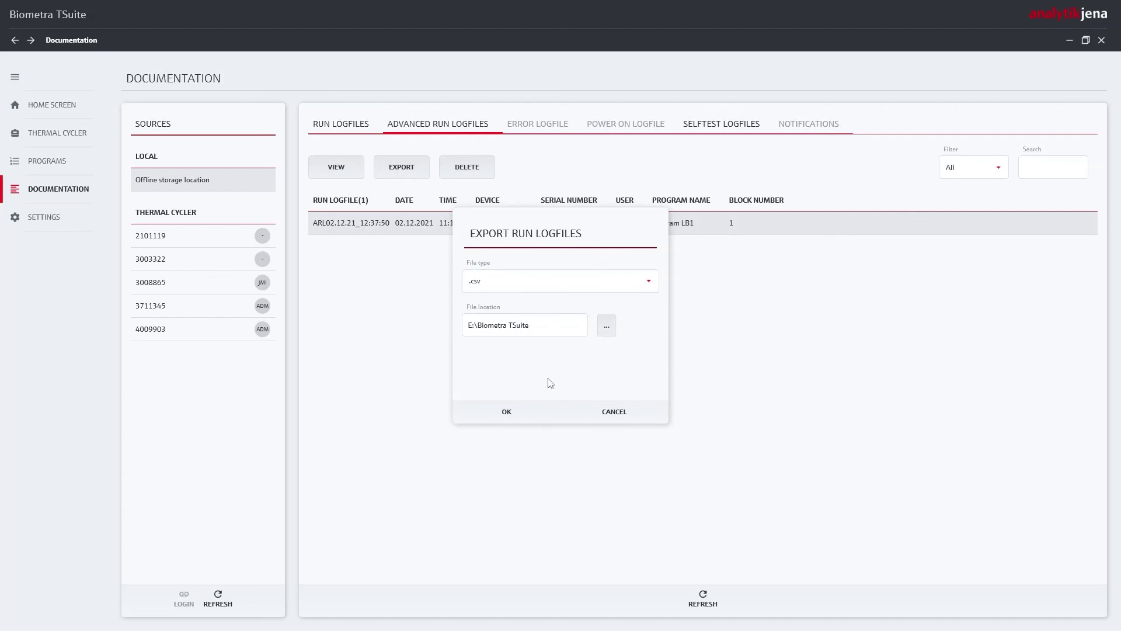
{"action": "left_click", "coordinate": [522, 411]}
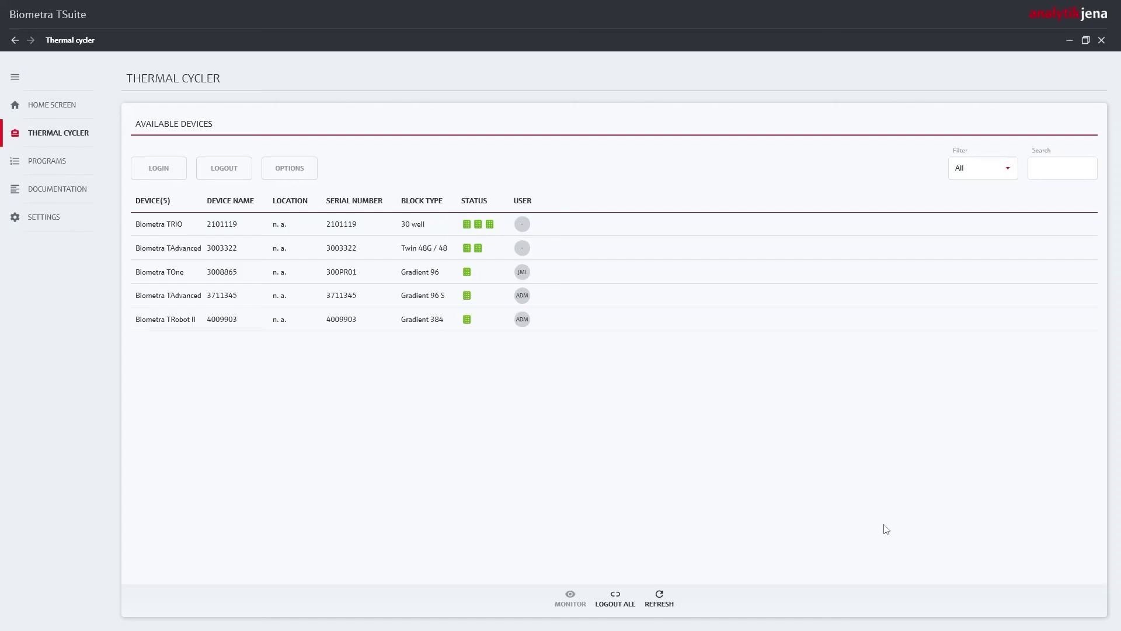
Open the user list of TRobot II cycler 4009903 and start a new user.
{"action": "left_click", "coordinate": [194, 320]}
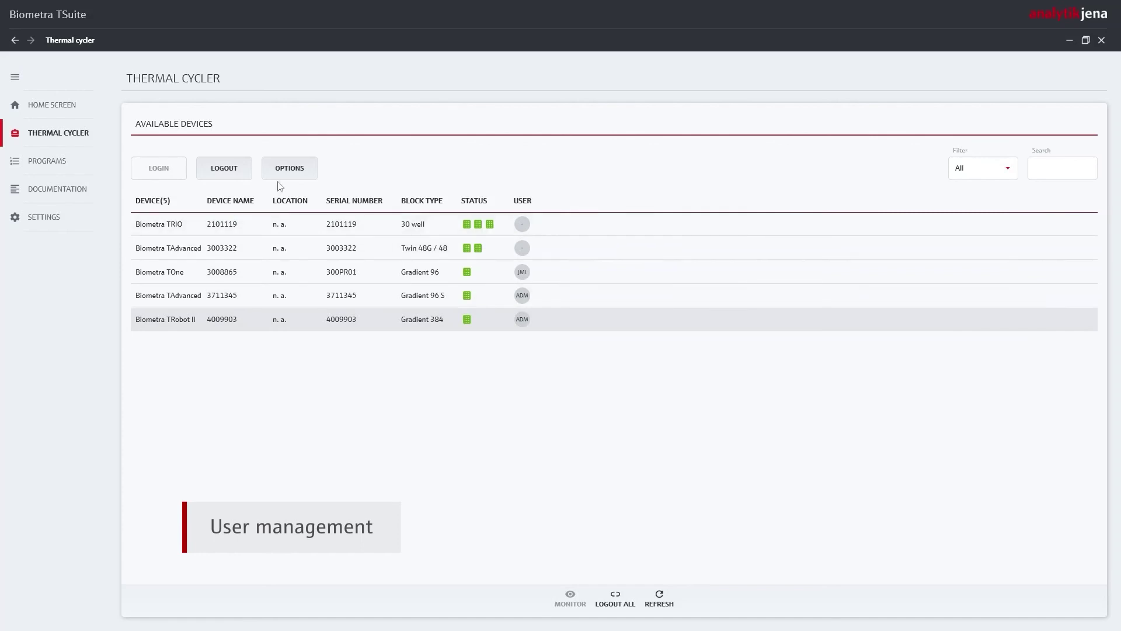
{"action": "left_click", "coordinate": [290, 169]}
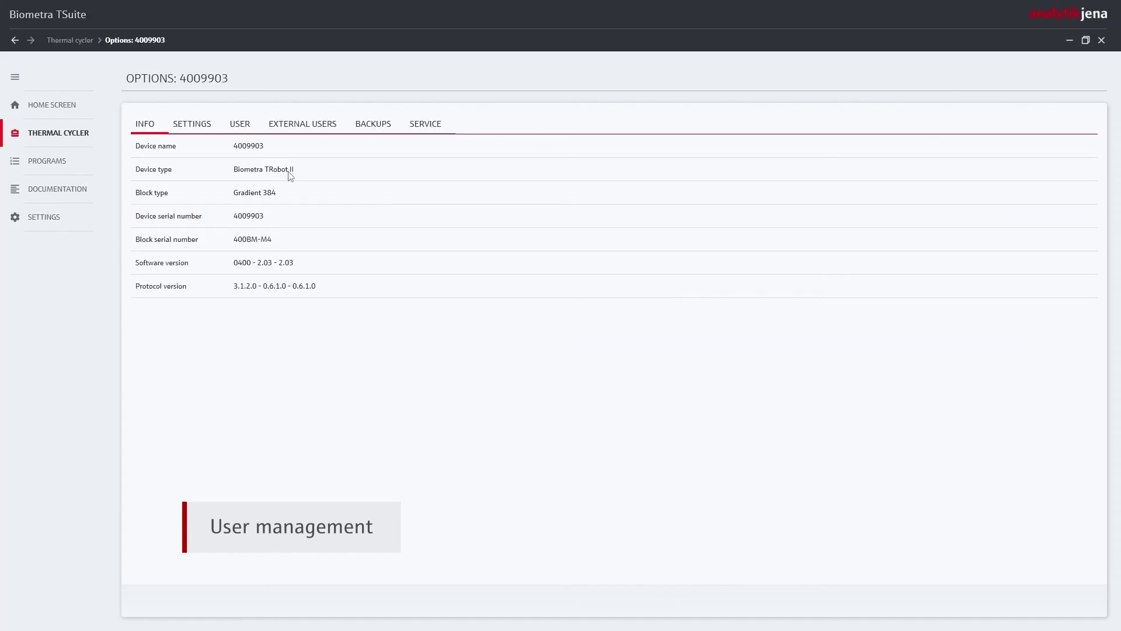
{"action": "left_click", "coordinate": [199, 131]}
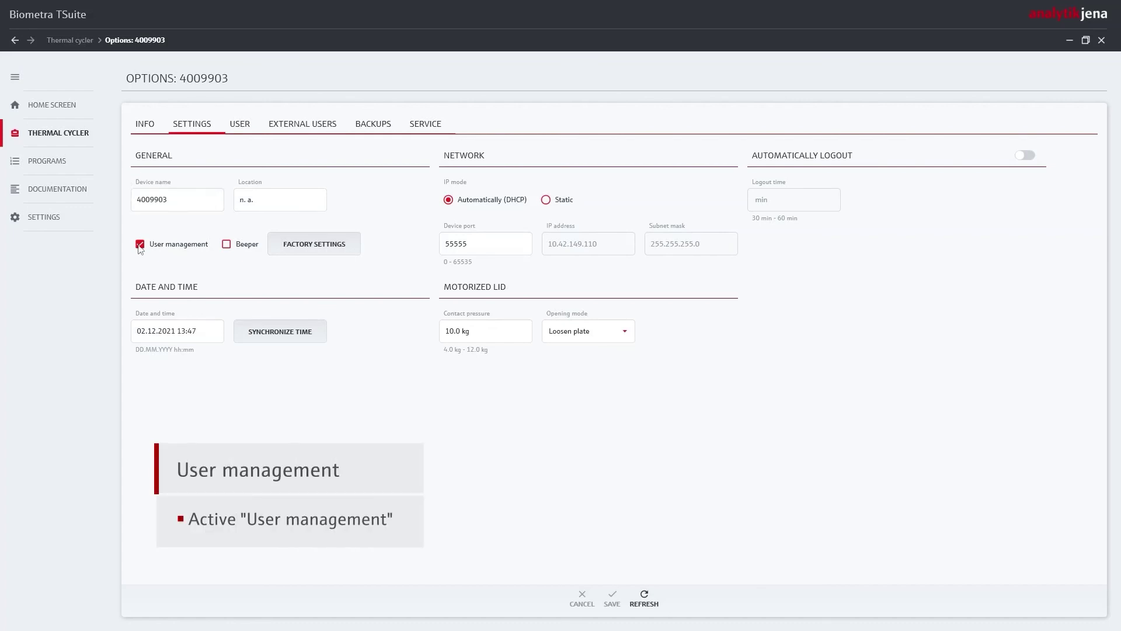
{"action": "left_click", "coordinate": [228, 127]}
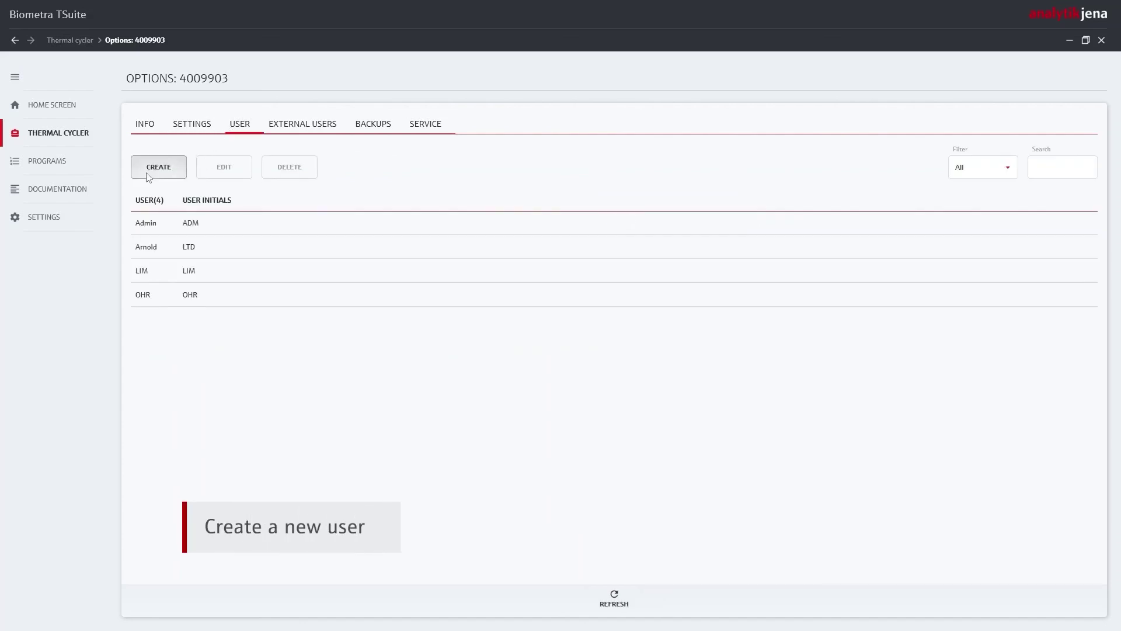
{"action": "left_click", "coordinate": [149, 176]}
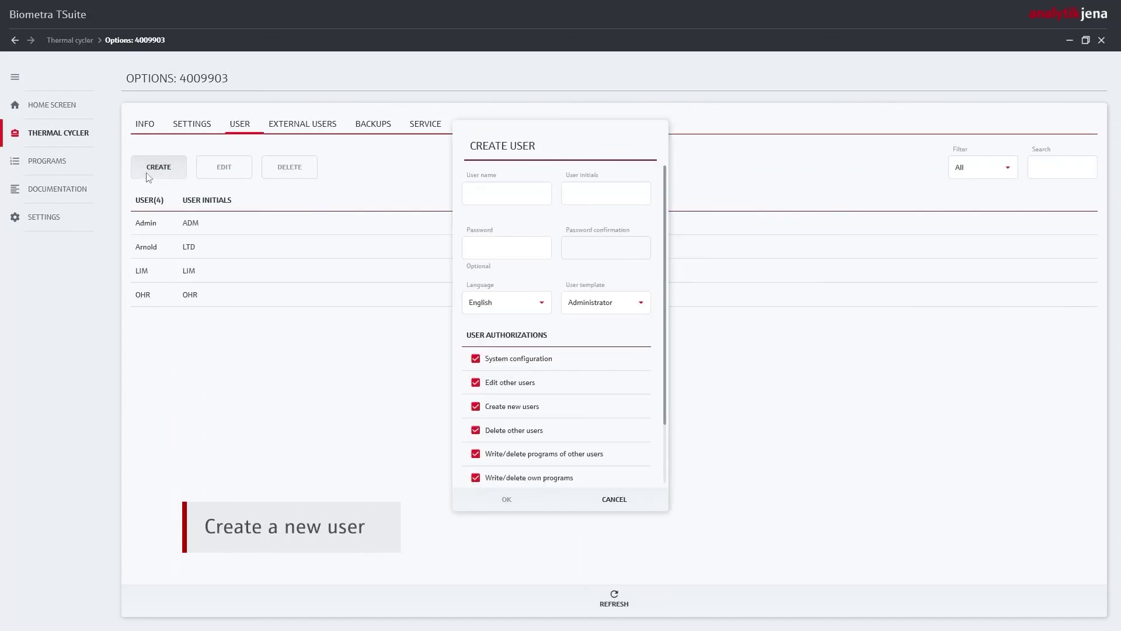
Enter the new user's full name, initials, and password with its confirmation.
{"action": "left_click", "coordinate": [524, 191]}
{"action": "type", "text": "John Smi"}
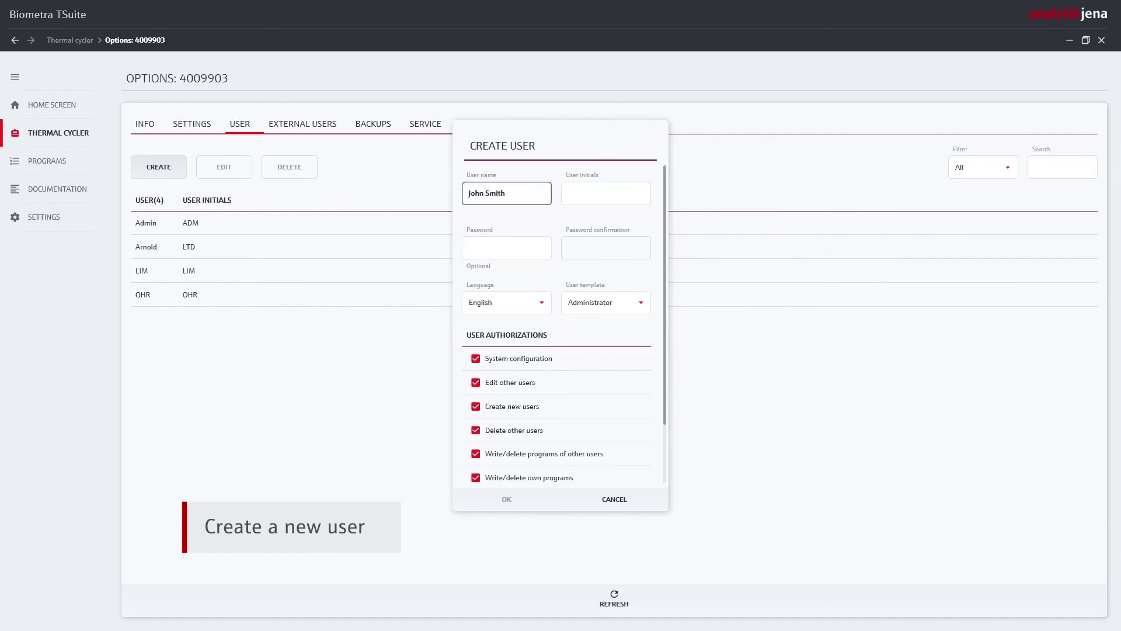
{"action": "type", "text": "th"}
{"action": "key", "text": "Tab"}
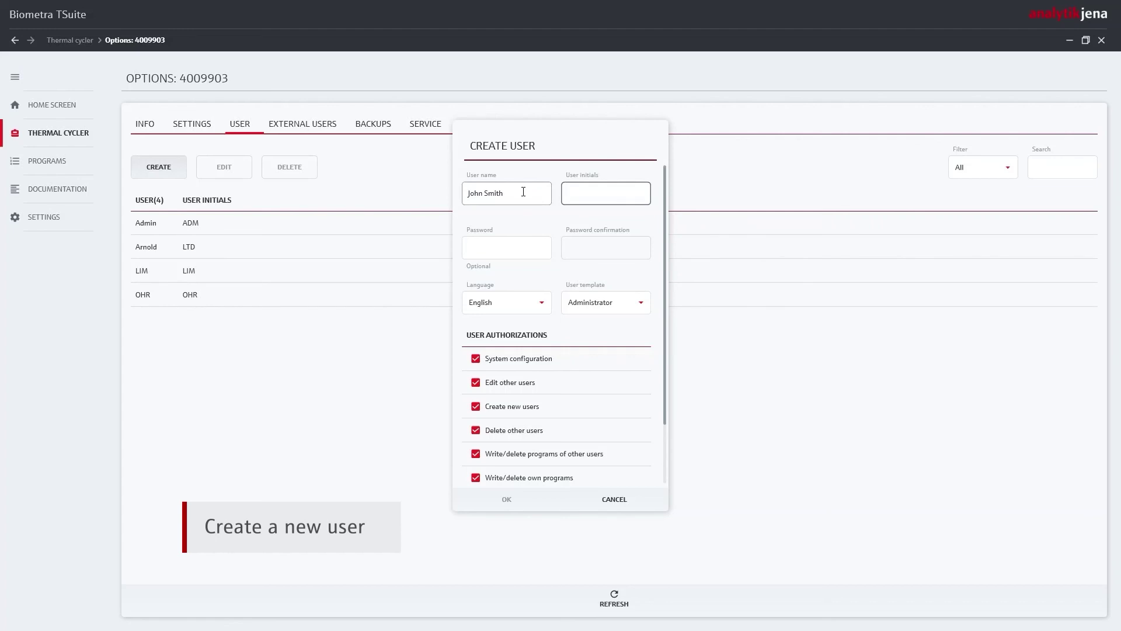
{"action": "type", "text": "JSM"}
{"action": "left_click", "coordinate": [532, 252]}
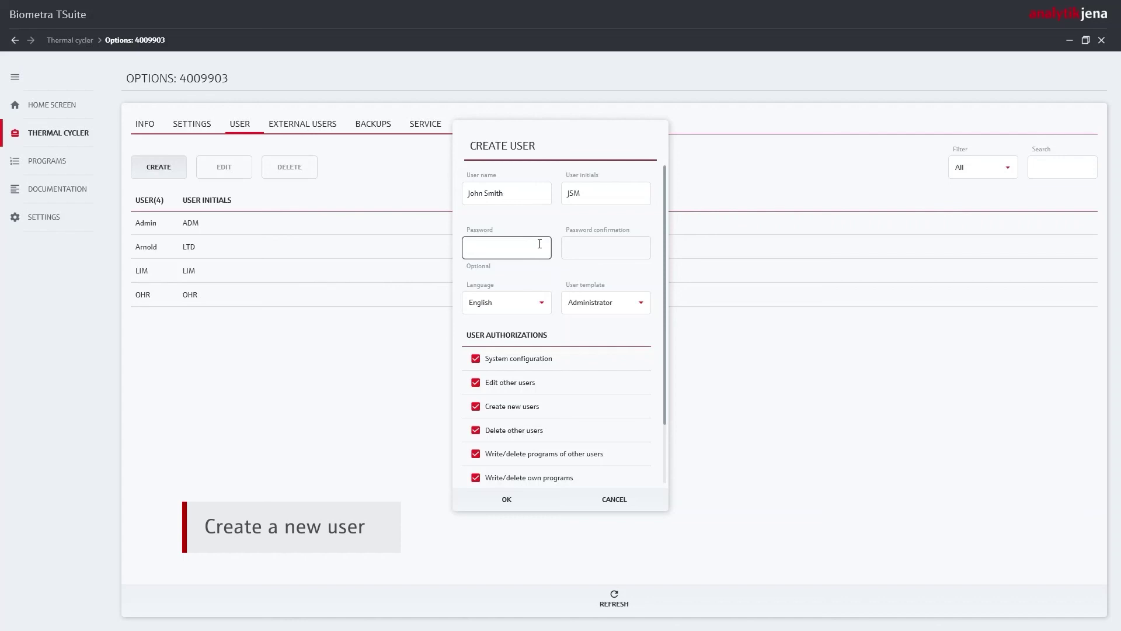
{"action": "type", "text": "***"}
{"action": "key", "text": "Tab"}
{"action": "type", "text": "****"}
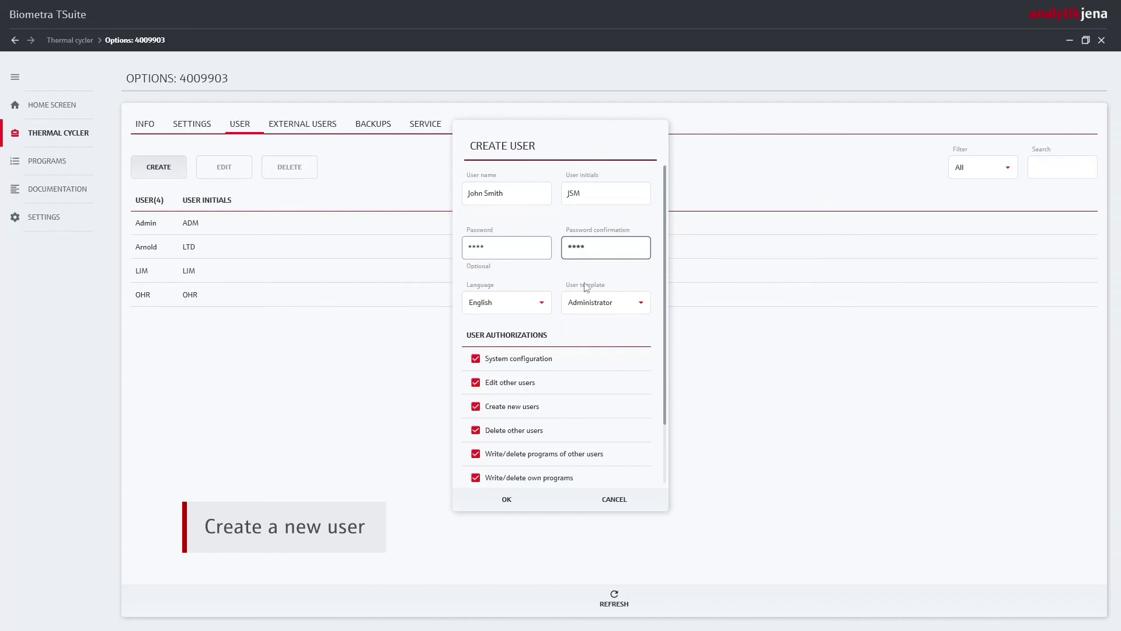
Apply the General user template, keep program sharing enabled, and save the user.
{"action": "left_click", "coordinate": [639, 303]}
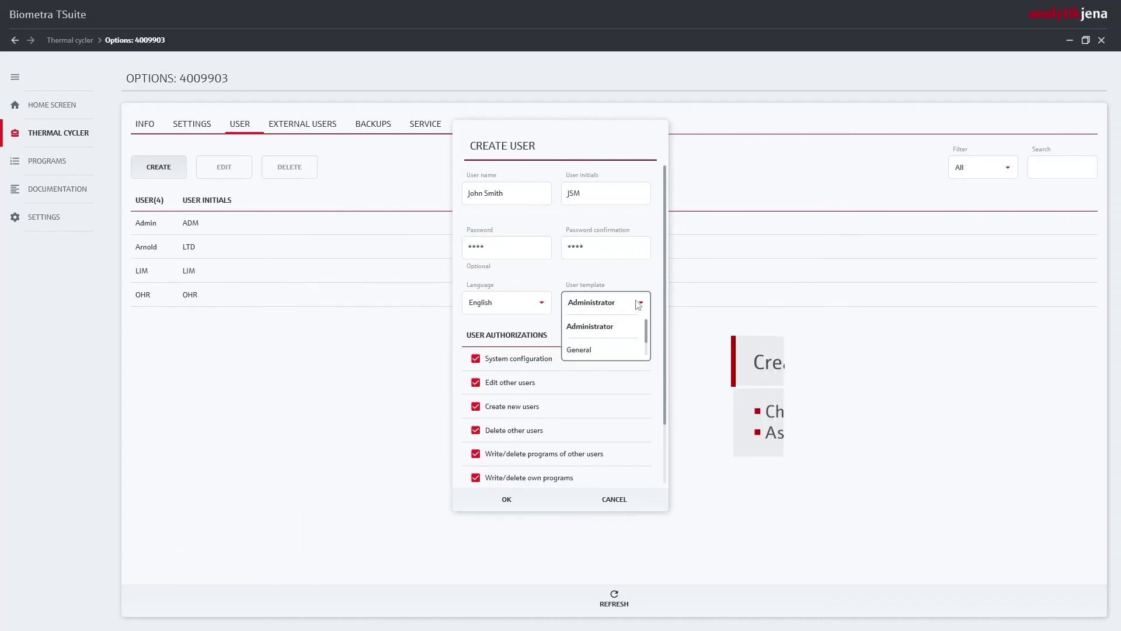
{"action": "left_click", "coordinate": [621, 350]}
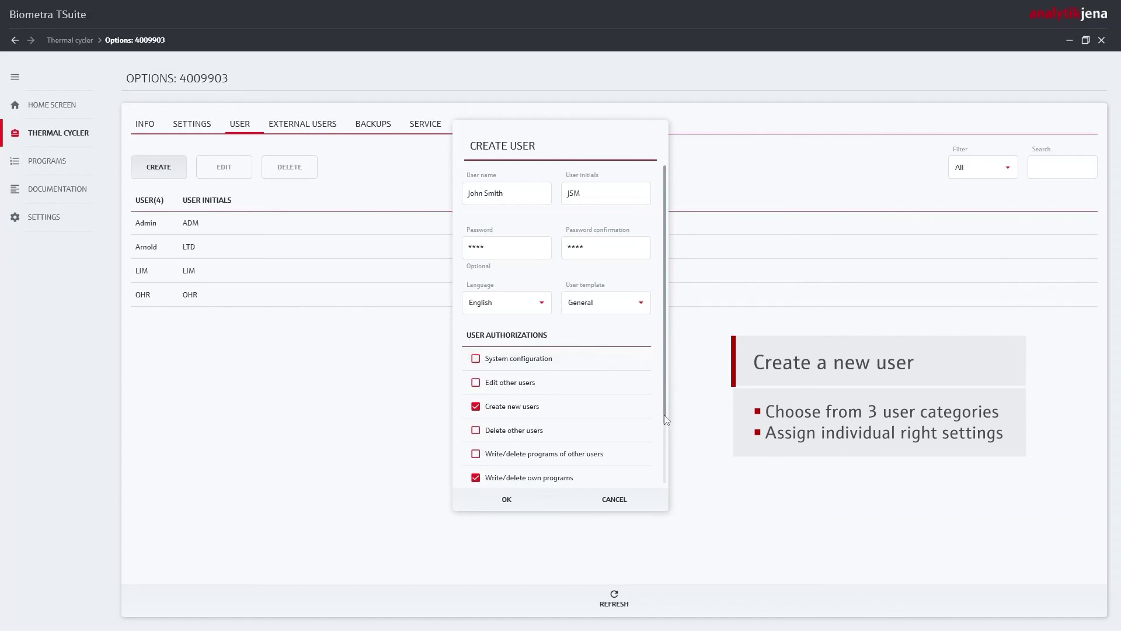
{"action": "scroll", "coordinate": [665, 419], "scroll_direction": "down", "scroll_amount": 2}
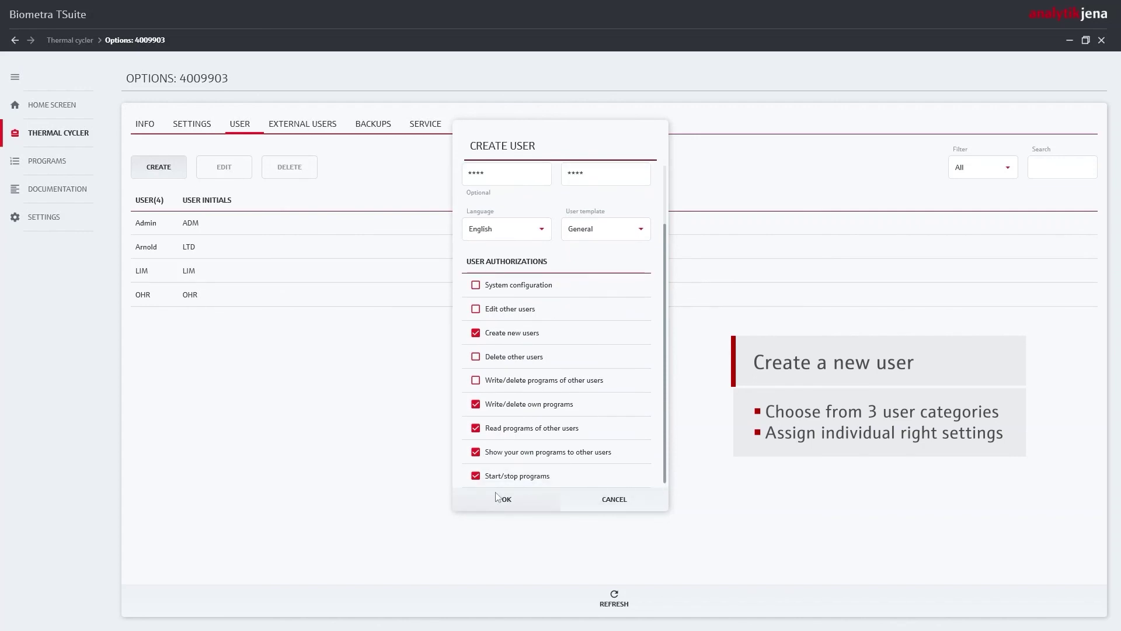
{"action": "left_click", "coordinate": [476, 453]}
{"action": "left_click", "coordinate": [476, 453]}
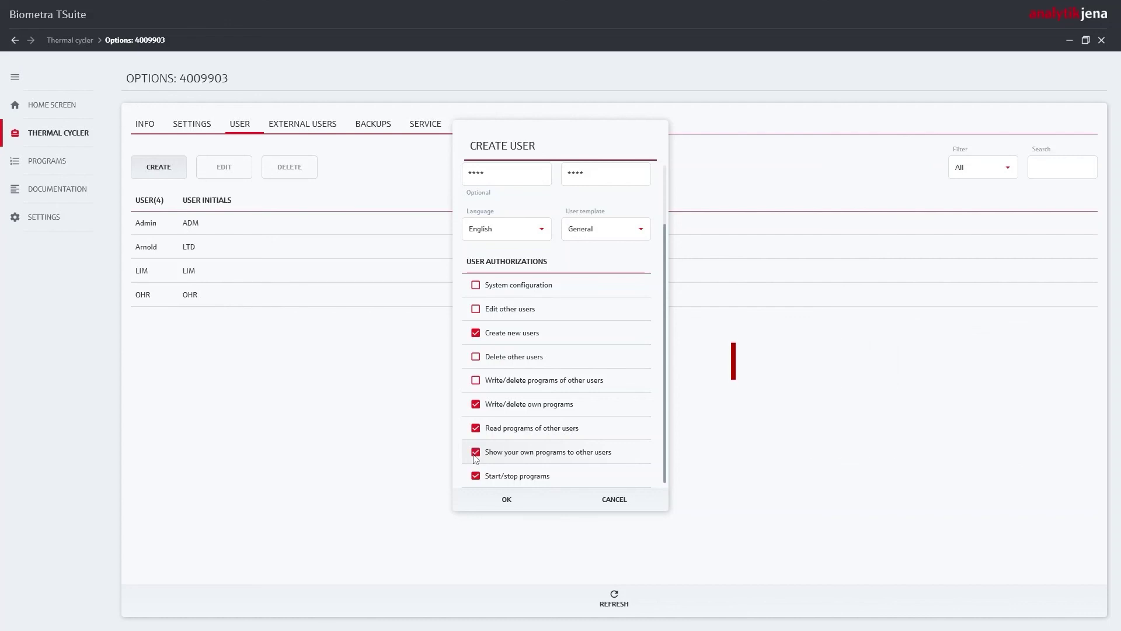
{"action": "left_click", "coordinate": [507, 498]}
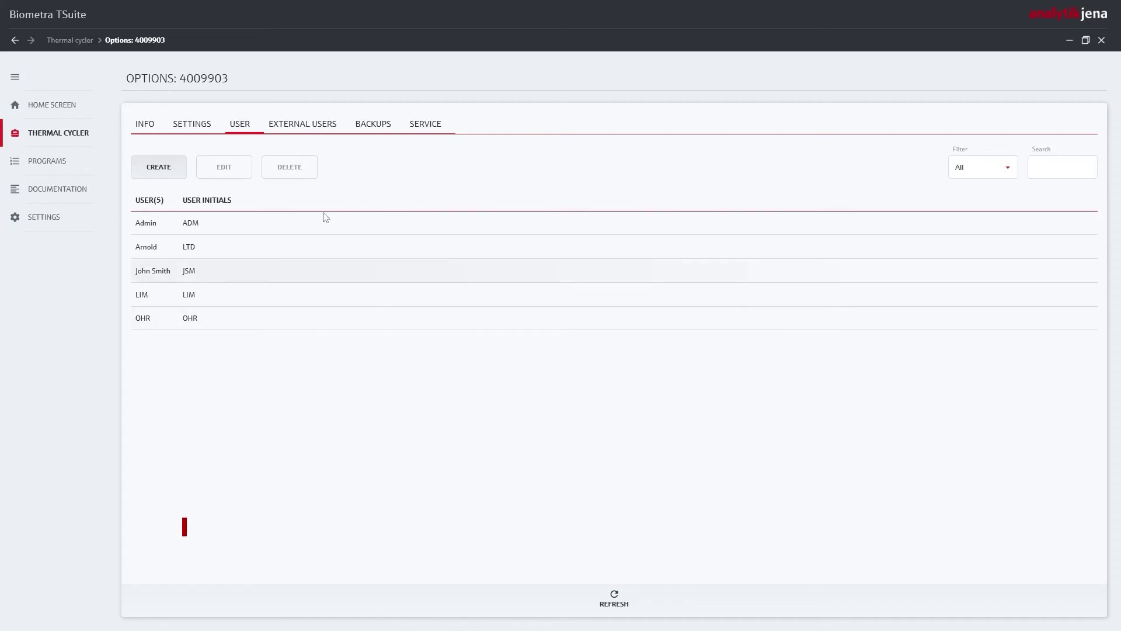
Select the 02.12.2021 backup, start the Service self-test, and return to the home overview.
{"action": "left_click", "coordinate": [378, 123]}
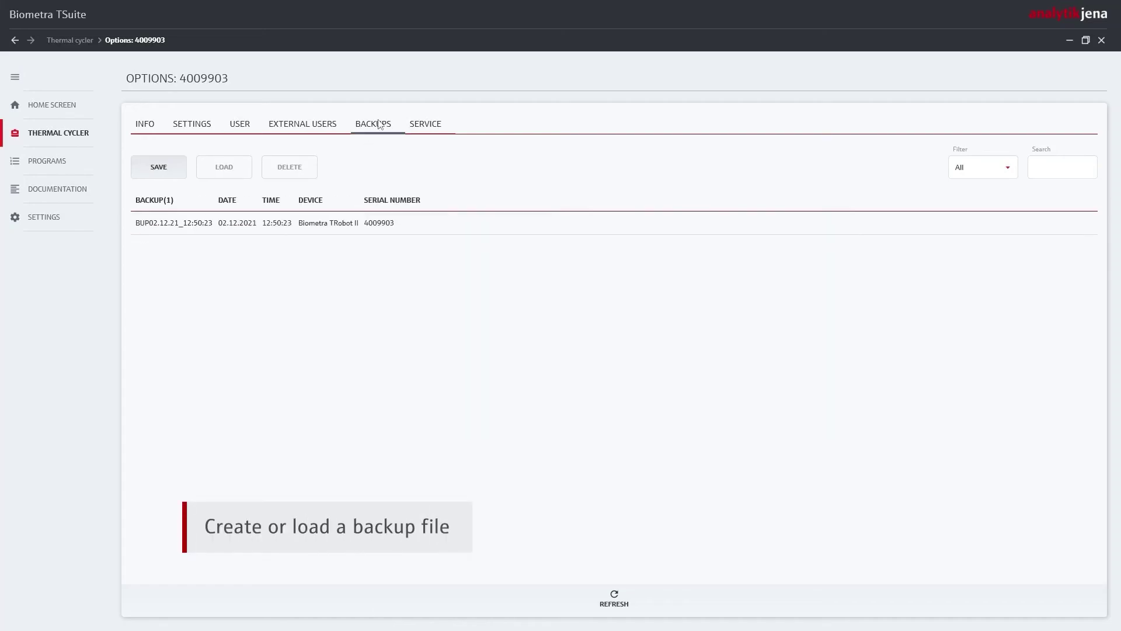
{"action": "left_click", "coordinate": [193, 226]}
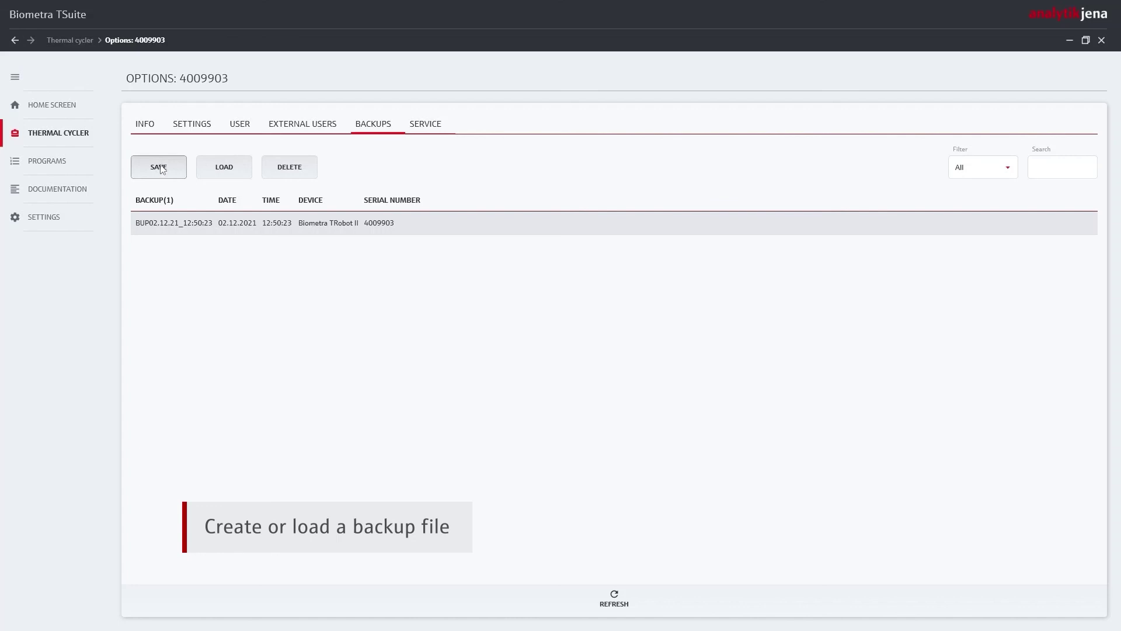
{"action": "left_click", "coordinate": [413, 129]}
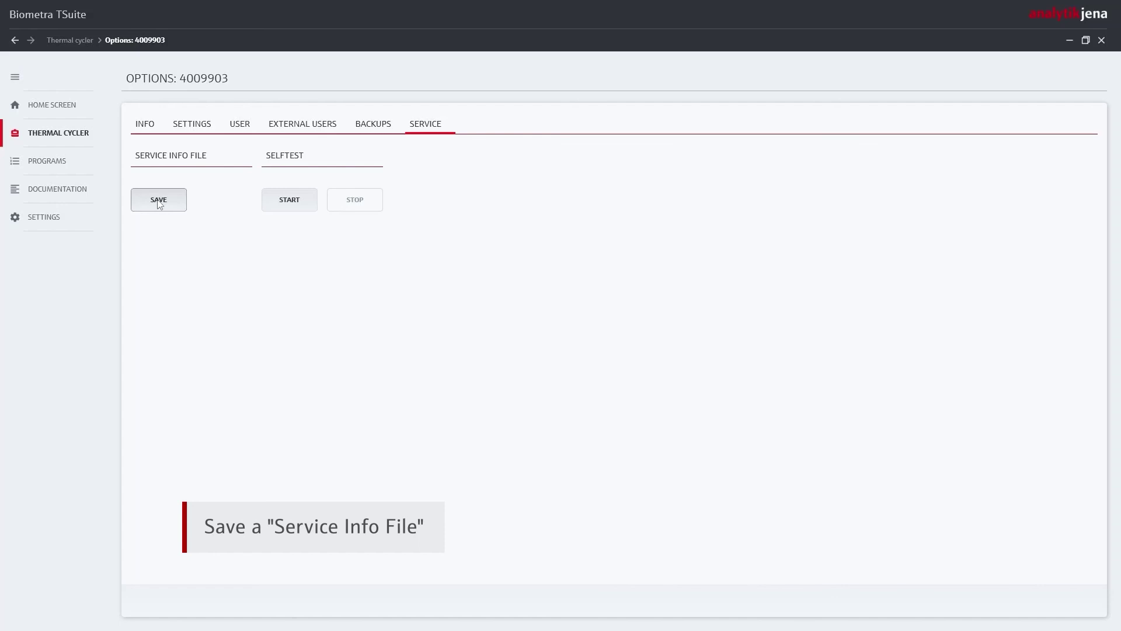
{"action": "left_click", "coordinate": [285, 201]}
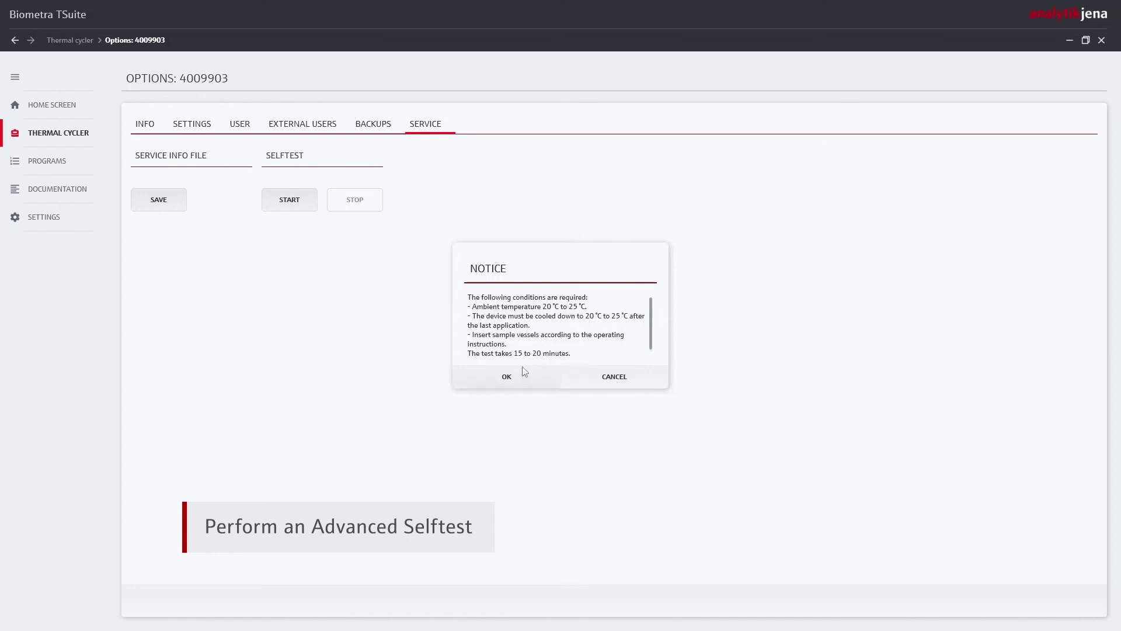
{"action": "left_click", "coordinate": [510, 379]}
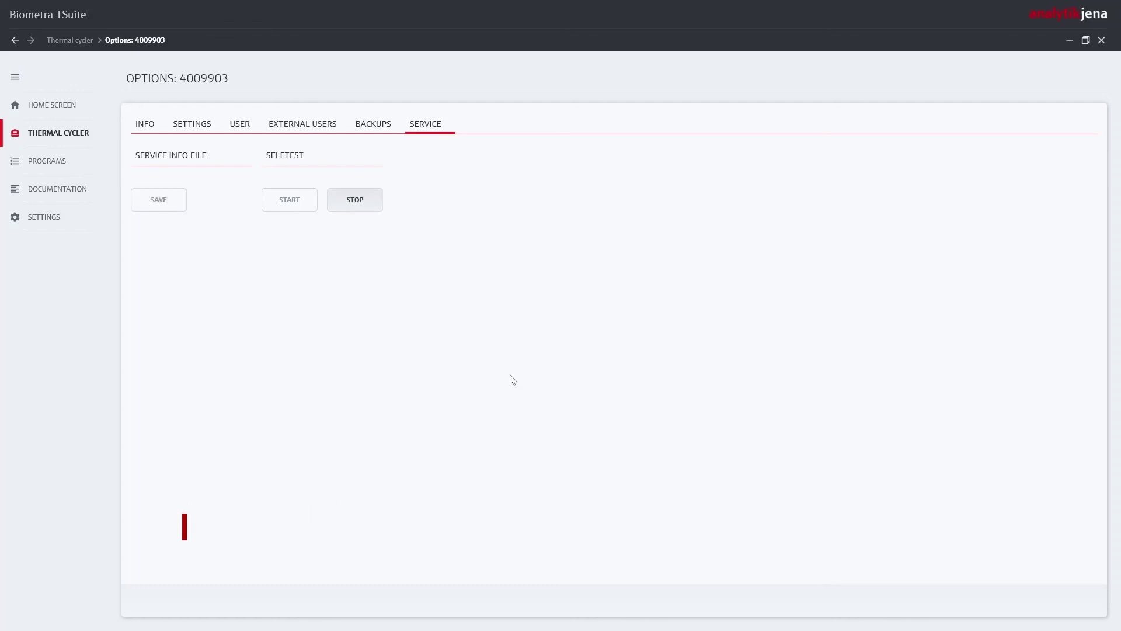
{"action": "left_click", "coordinate": [72, 112]}
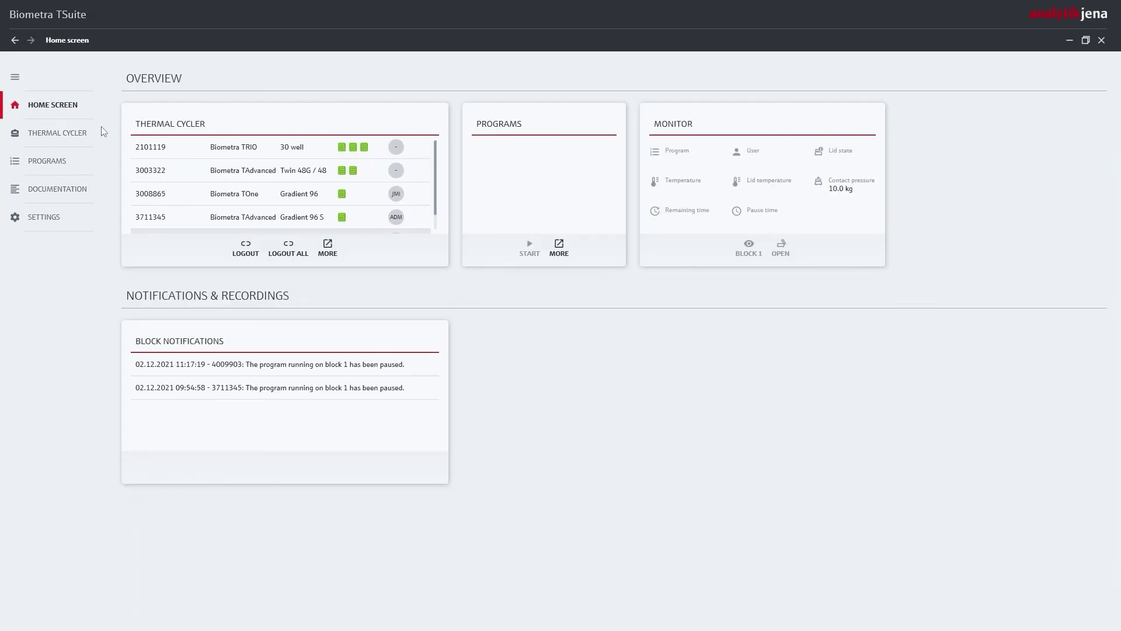
{"action": "scroll", "coordinate": [213, 201], "scroll_direction": "down", "scroll_amount": 1}
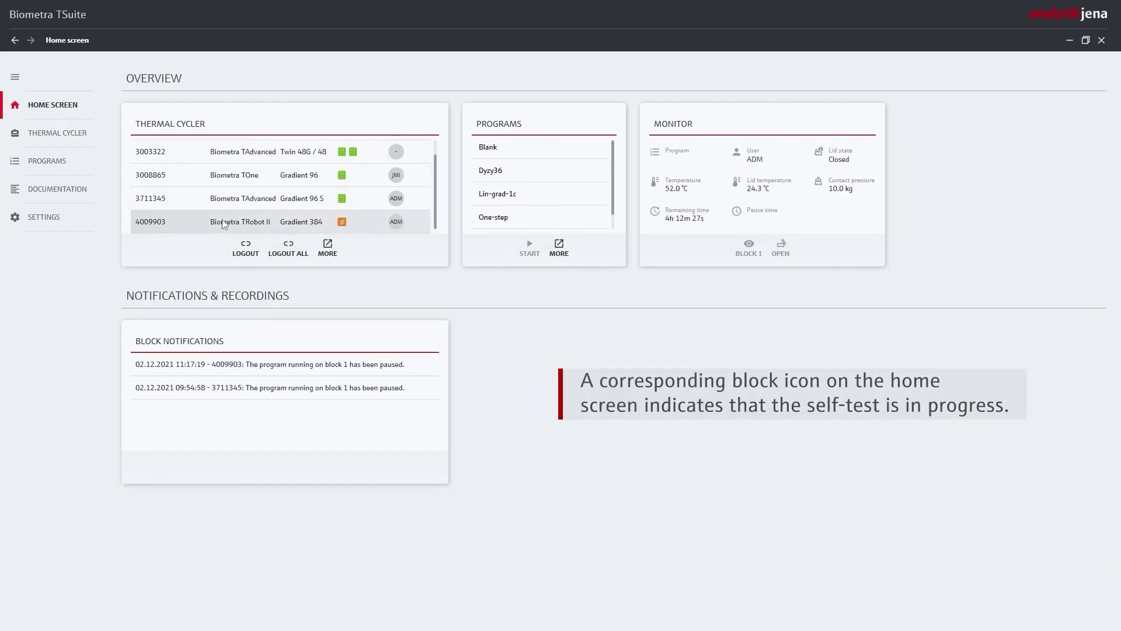